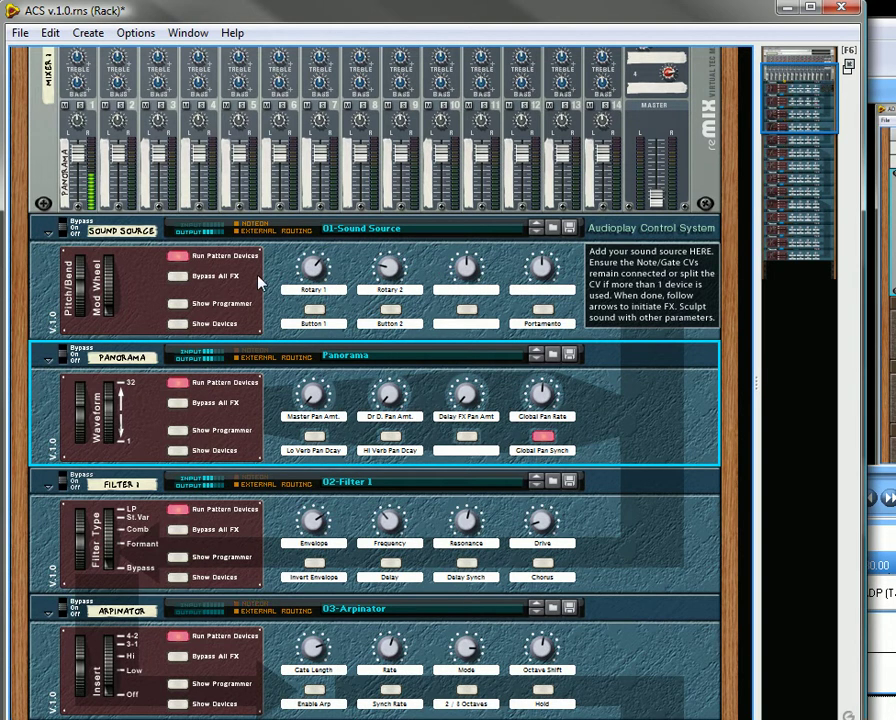
# - Show the devices inside the Sound Source Combinator and enable its Portamento option
pyautogui.click(179, 324)
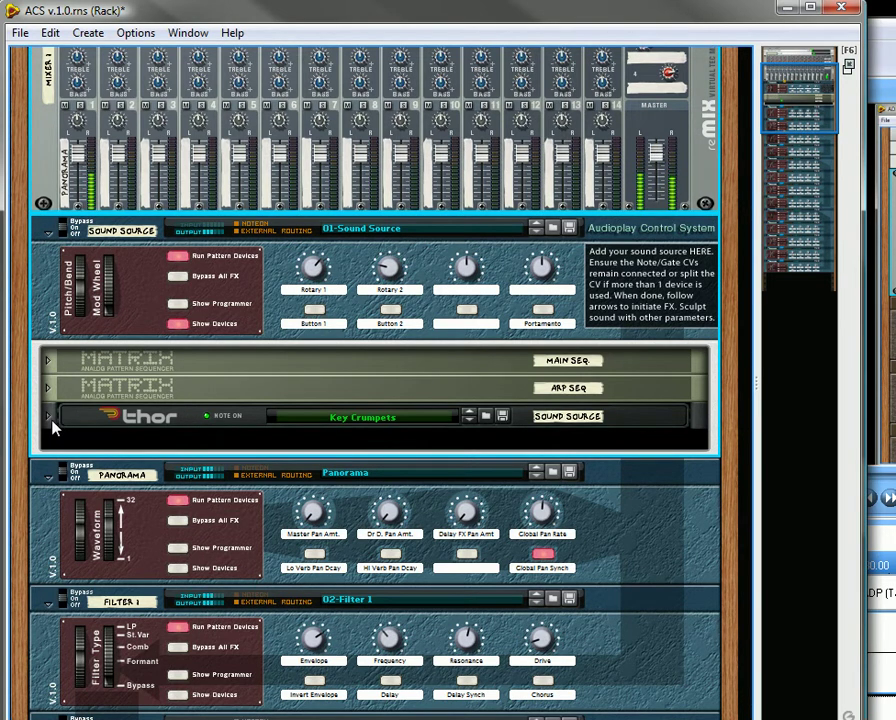
pyautogui.click(542, 309)
pyautogui.scroll(-2, 300, 340)
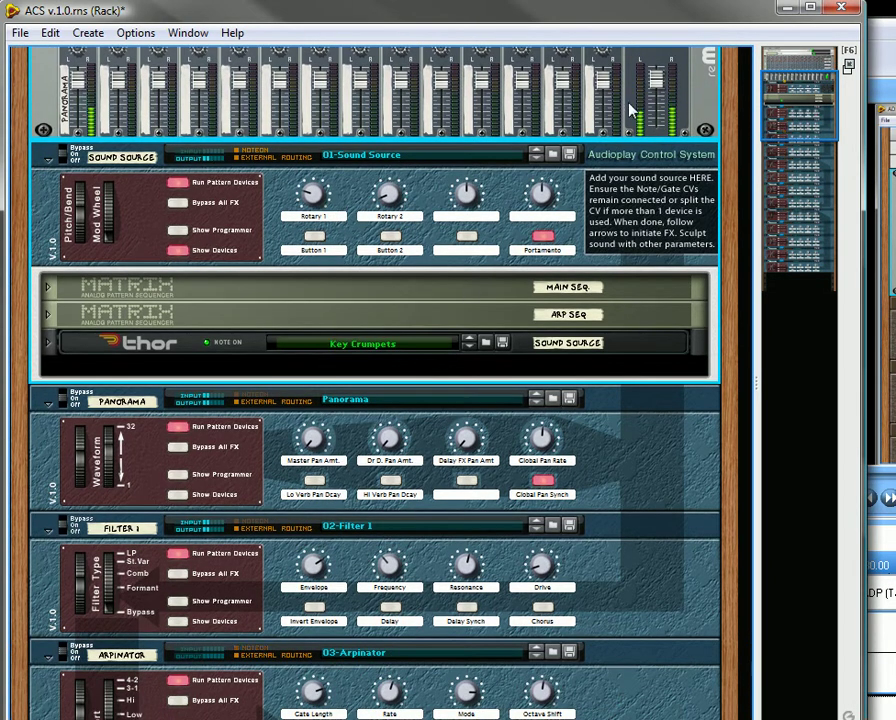
# - Silence the mixer's master level and inspect the Arp Seq Matrix's Note and Gate CV cabling at the rear of the rack
pyautogui.moveTo(658, 88); pyautogui.dragTo(658, 130)
pyautogui.press('Tab')
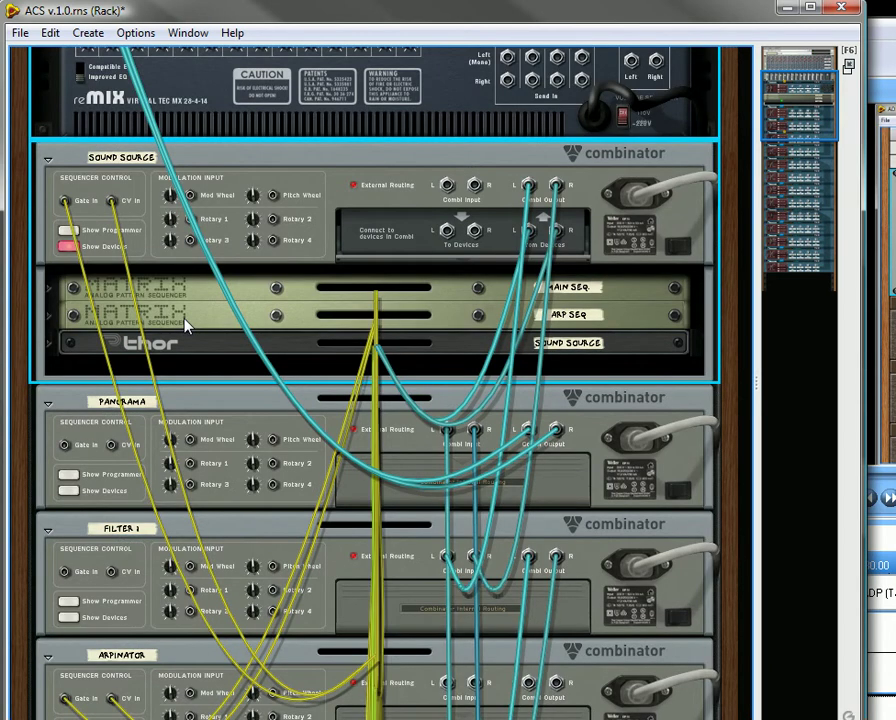
pyautogui.click(51, 318)
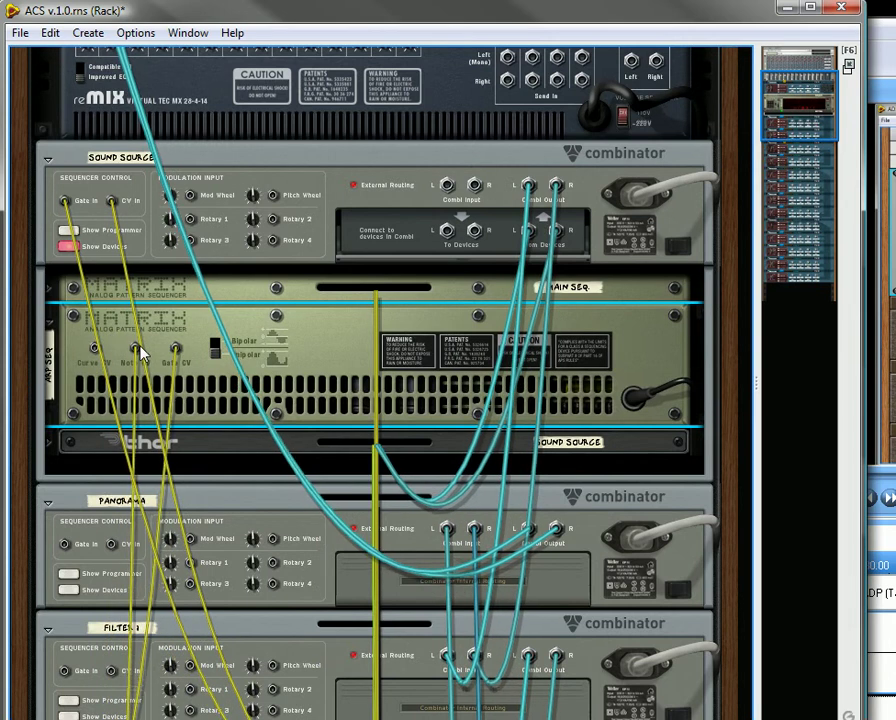
pyautogui.moveTo(137, 352); pyautogui.dragTo(67, 215)
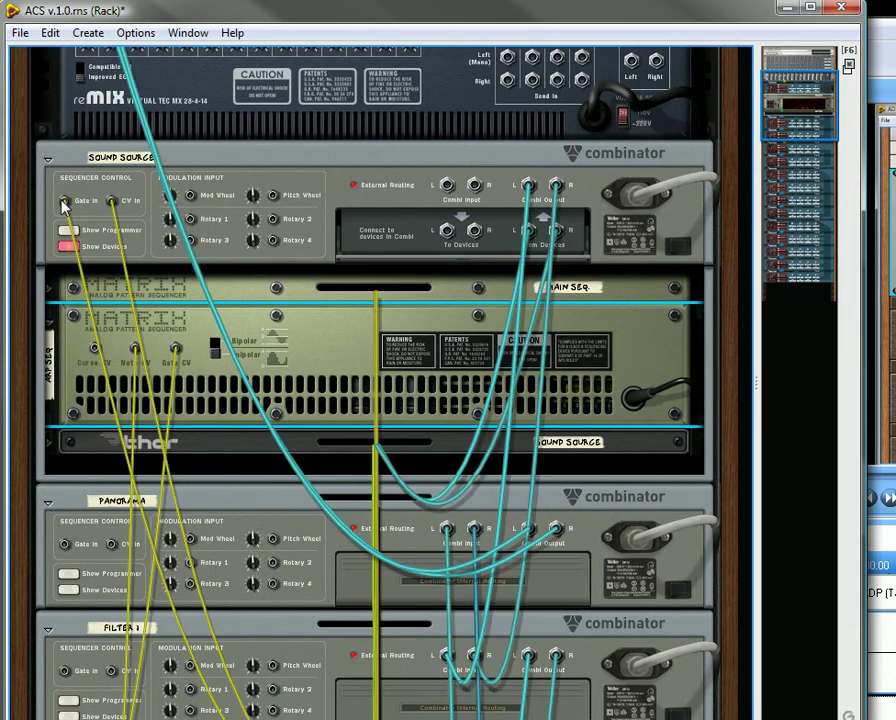
pyautogui.click(48, 313)
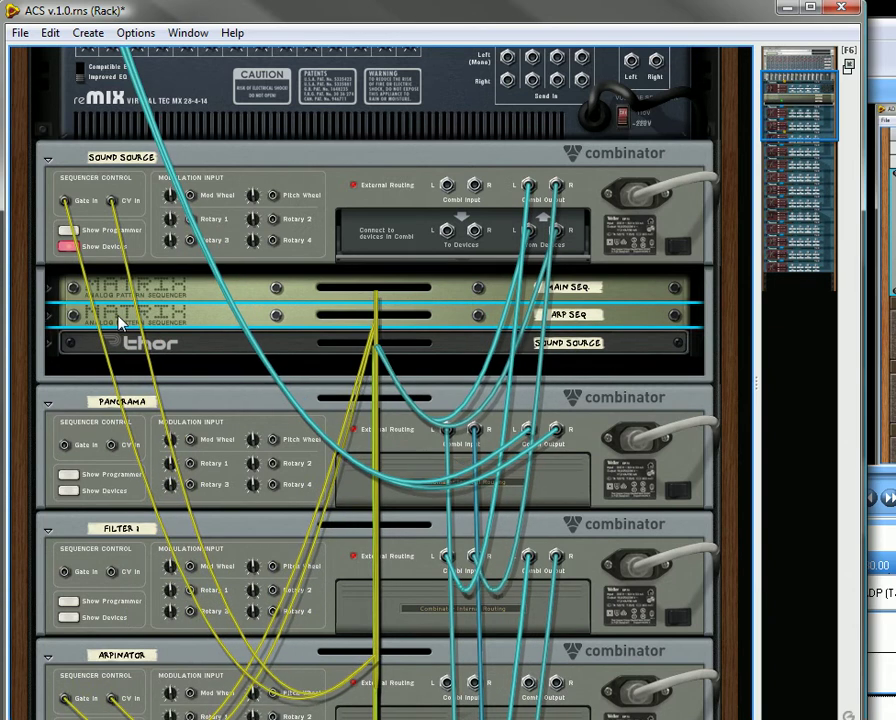
pyautogui.press('Tab')
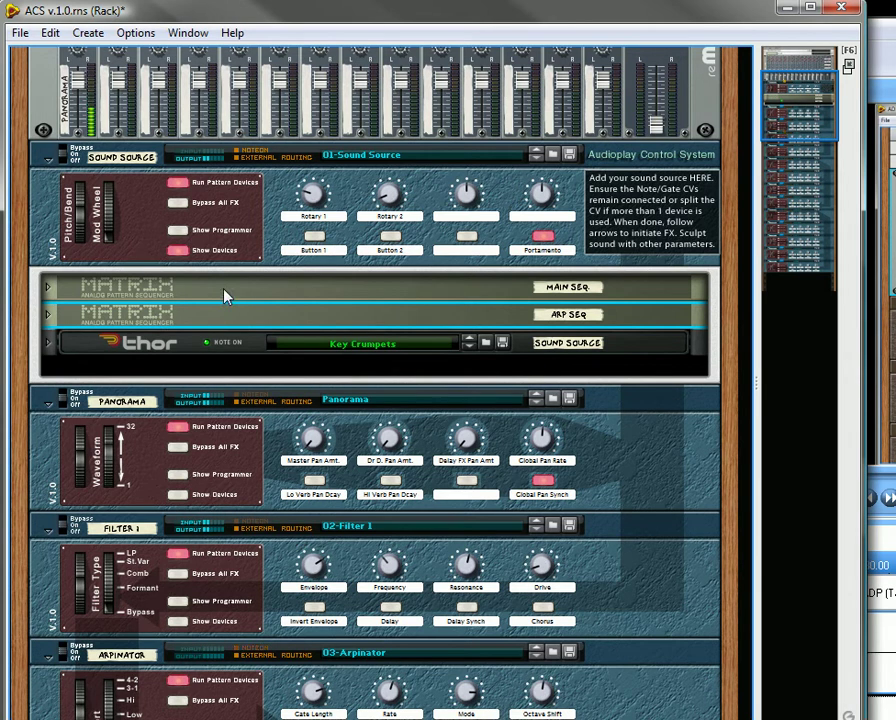
# - Raise the mixer's master level back up and hide the devices inside the Sound Source Combinator
pyautogui.moveTo(658, 128); pyautogui.dragTo(658, 78)
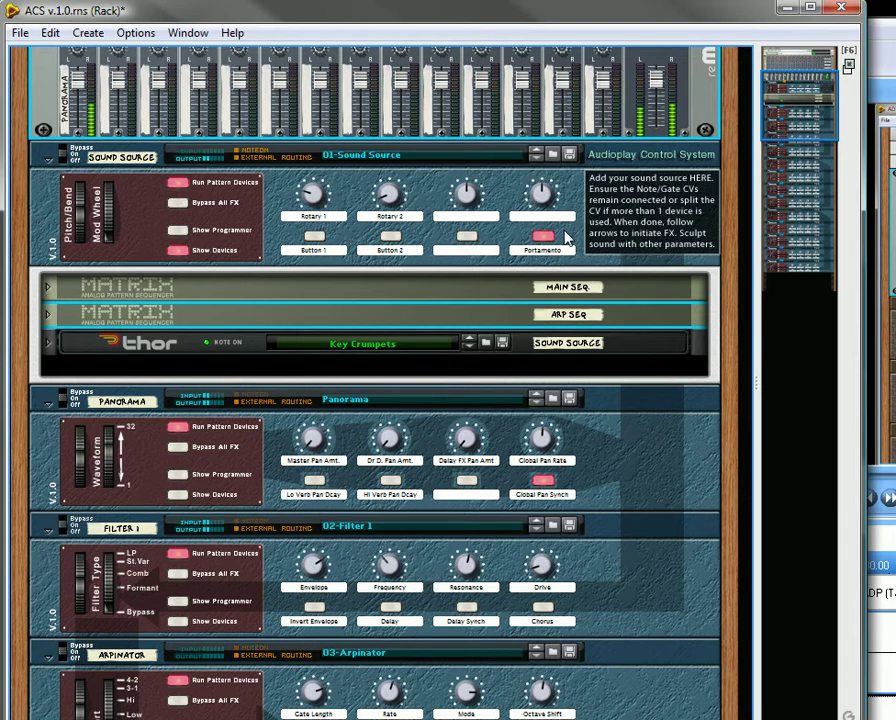
pyautogui.click(177, 251)
pyautogui.click(177, 251)
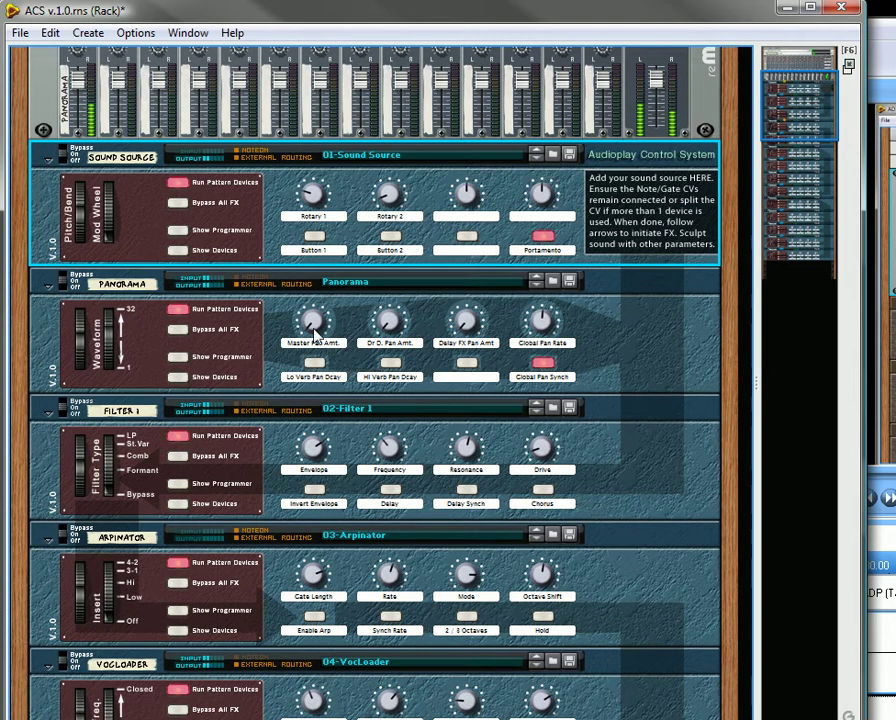
# - Try the Panorama's Master Pan Amt. and Dr D. Pan Amt. knobs, and briefly enable Lo Verb Pan Dcay and Hi Verb Pan Dcay
pyautogui.moveTo(313, 334)
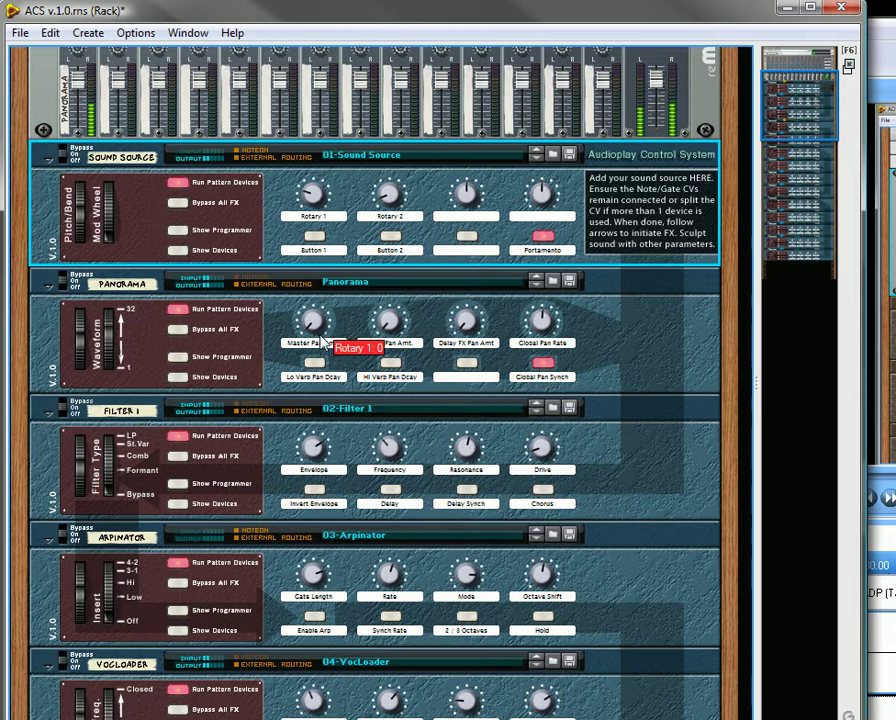
pyautogui.moveTo(313, 334); pyautogui.dragTo(330, 255)
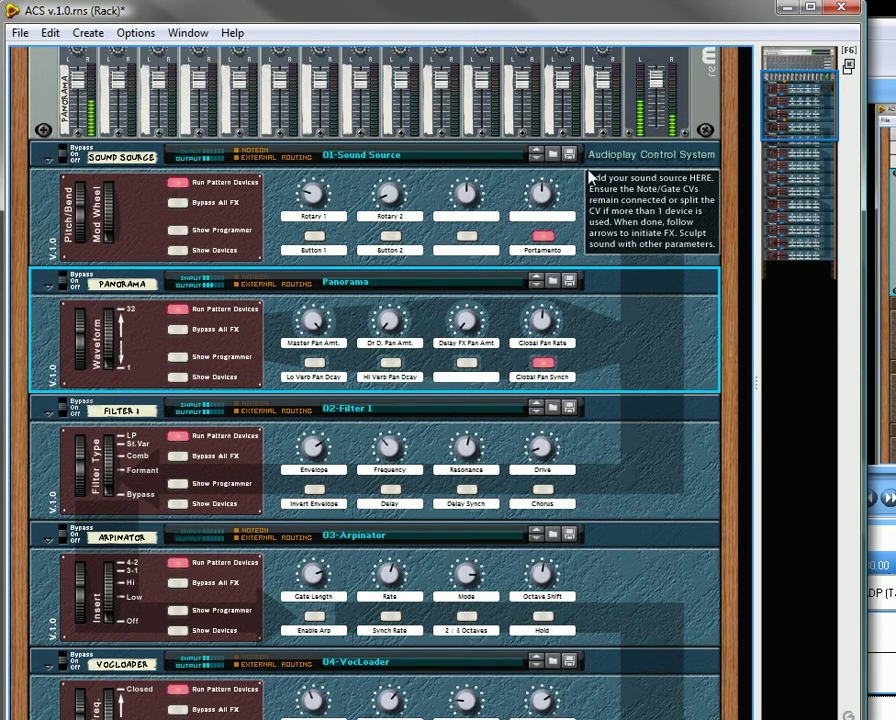
pyautogui.click(314, 363)
pyautogui.click(314, 364)
pyautogui.click(390, 364)
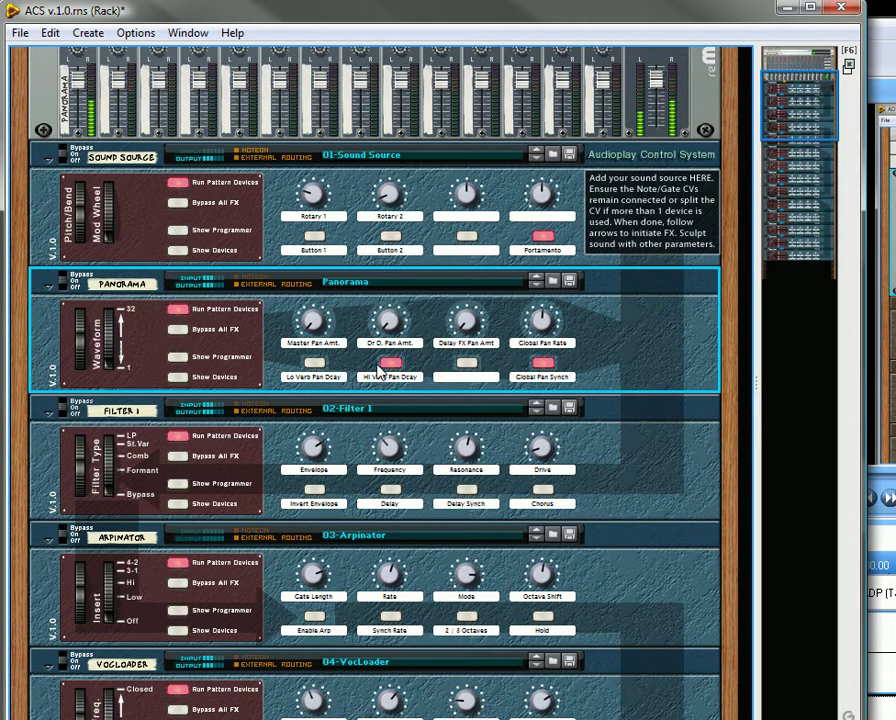
pyautogui.click(388, 364)
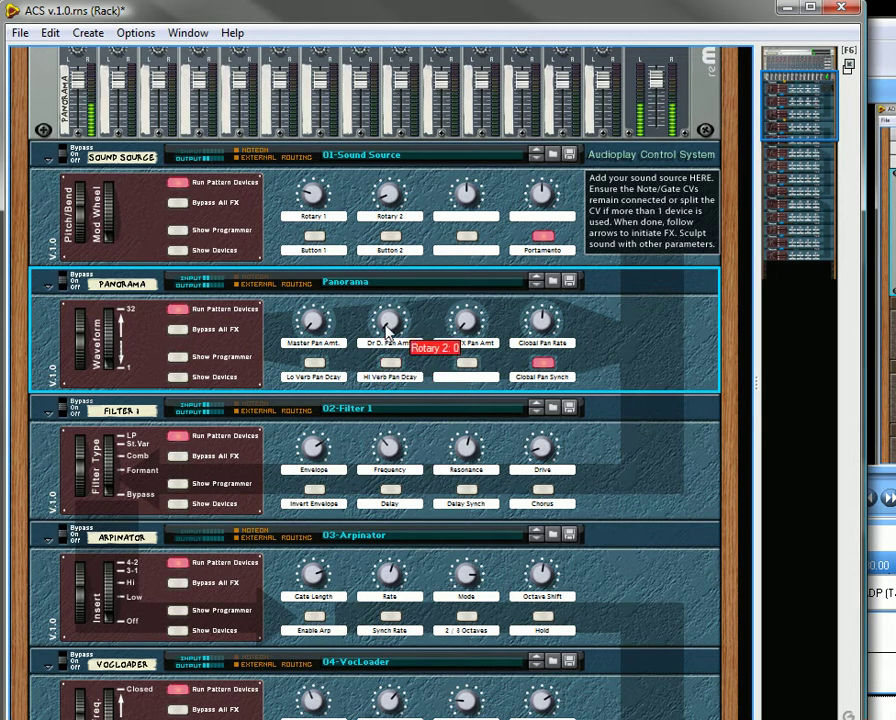
pyautogui.moveTo(386, 330); pyautogui.dragTo(382, 306)
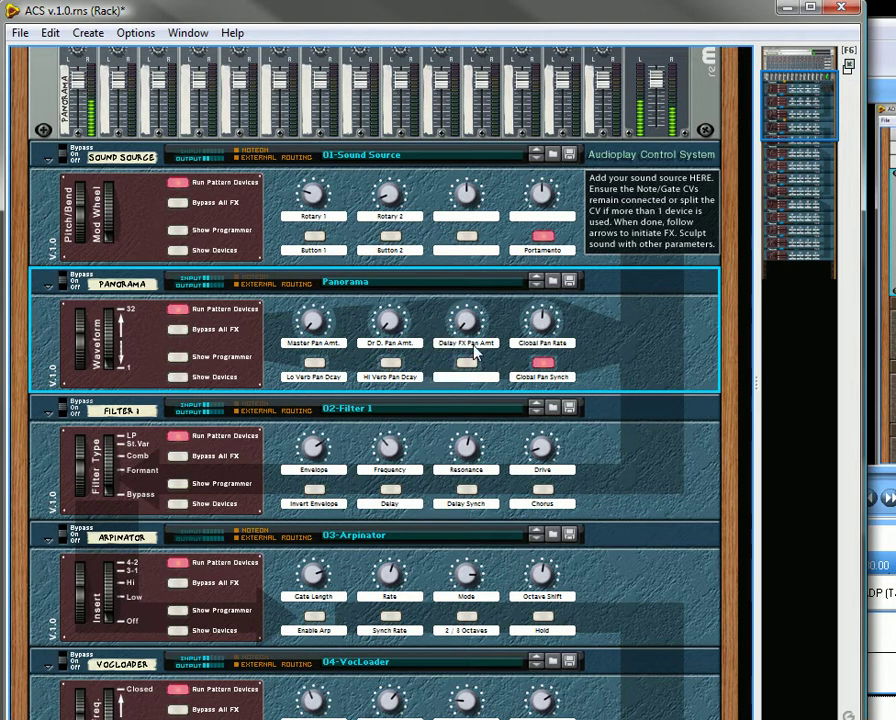
pyautogui.moveTo(470, 334)
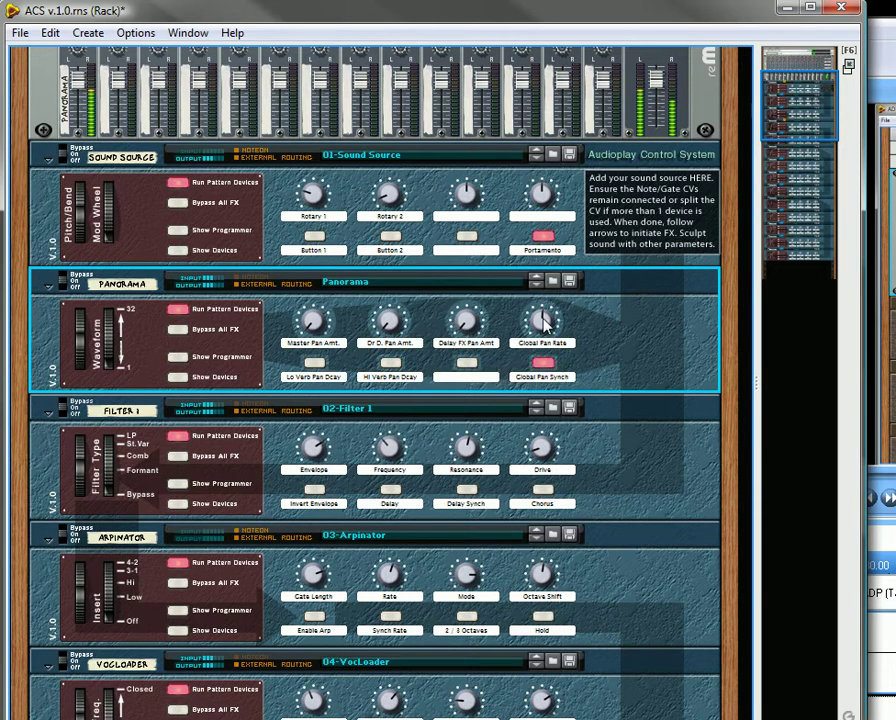
# - Raise the Panorama's Global Pan Rate slightly, testing it with the Master Pan Amt. turned up
pyautogui.moveTo(543, 320); pyautogui.dragTo(542, 316)
pyautogui.moveTo(314, 330); pyautogui.dragTo(338, 277)
pyautogui.moveTo(545, 320); pyautogui.dragTo(556, 374)
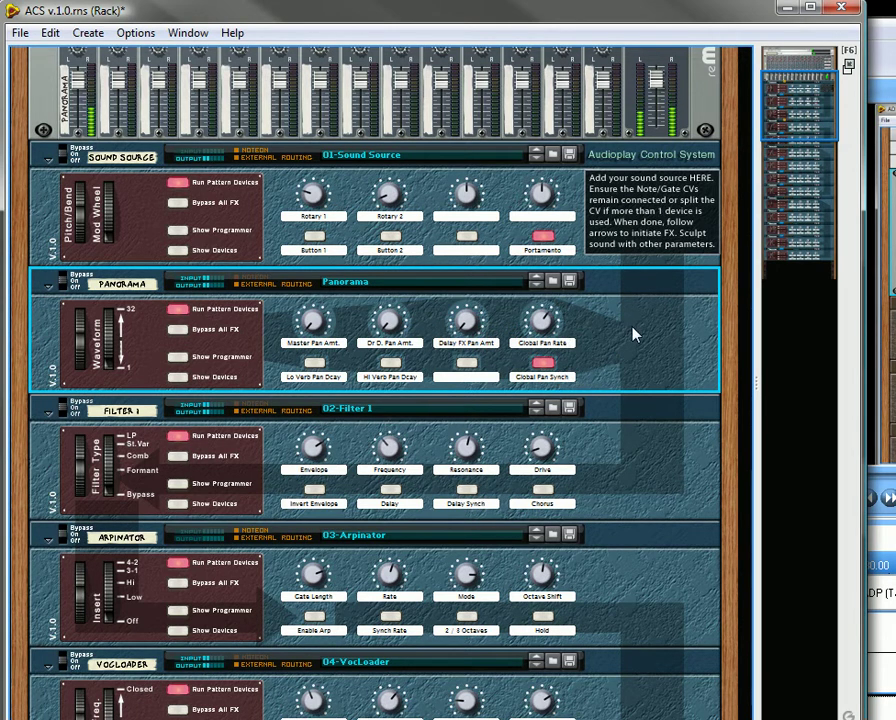
# - Move Filter 1's Filter Type wheel up from Bypass through Formant to the higher filter types
pyautogui.scroll(-3, 632, 334)
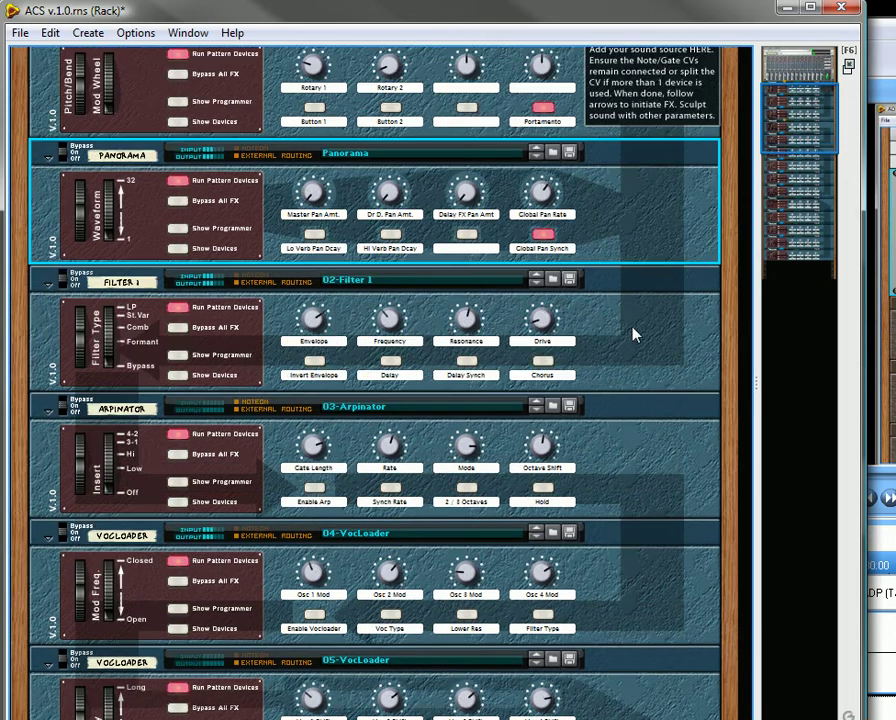
pyautogui.click(118, 368)
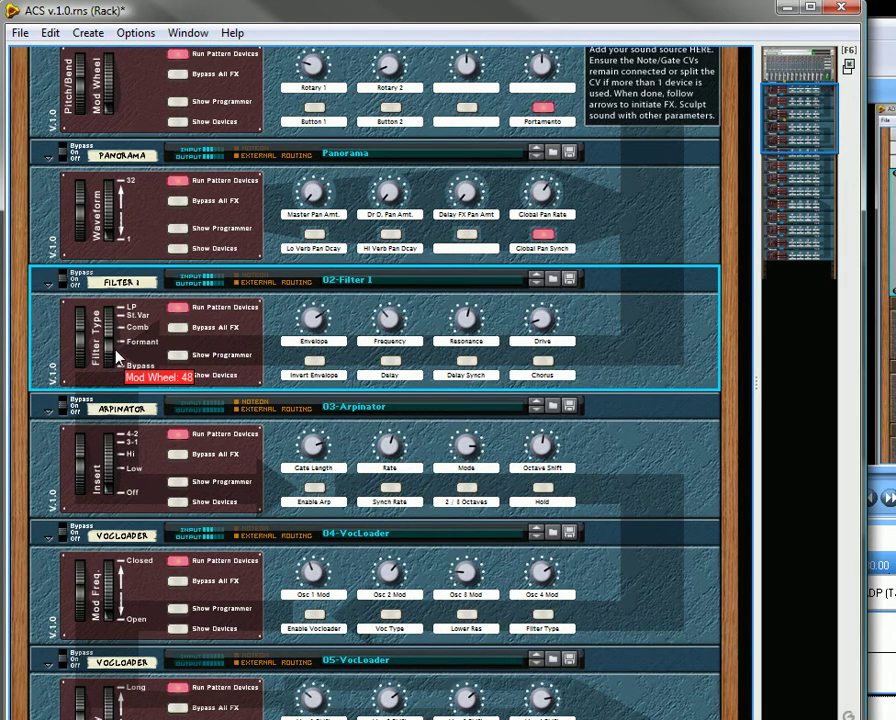
pyautogui.moveTo(116, 358); pyautogui.dragTo(118, 352)
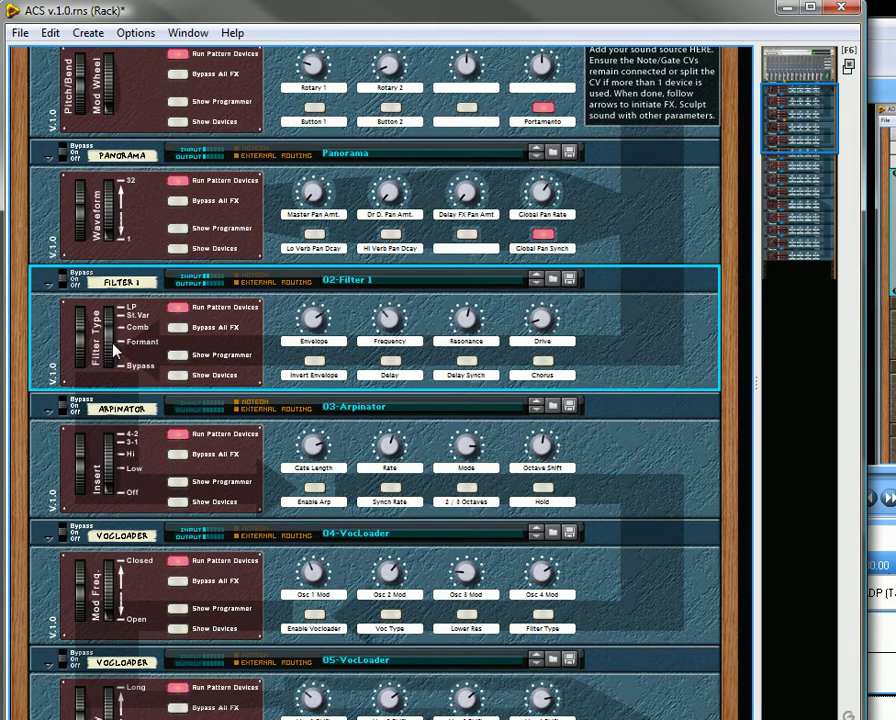
pyautogui.moveTo(114, 343)
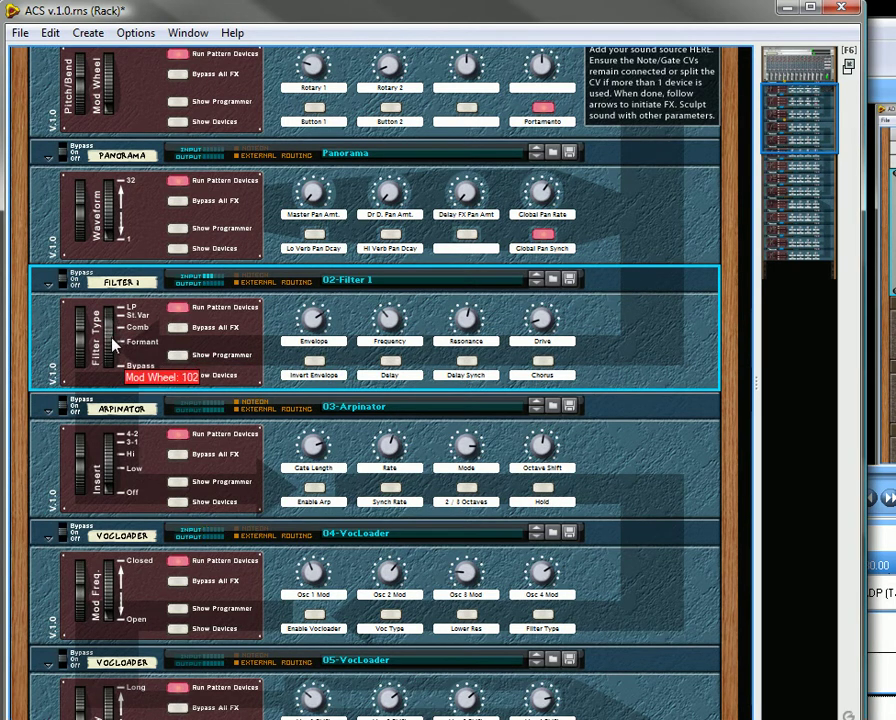
pyautogui.moveTo(113, 343); pyautogui.dragTo(115, 330)
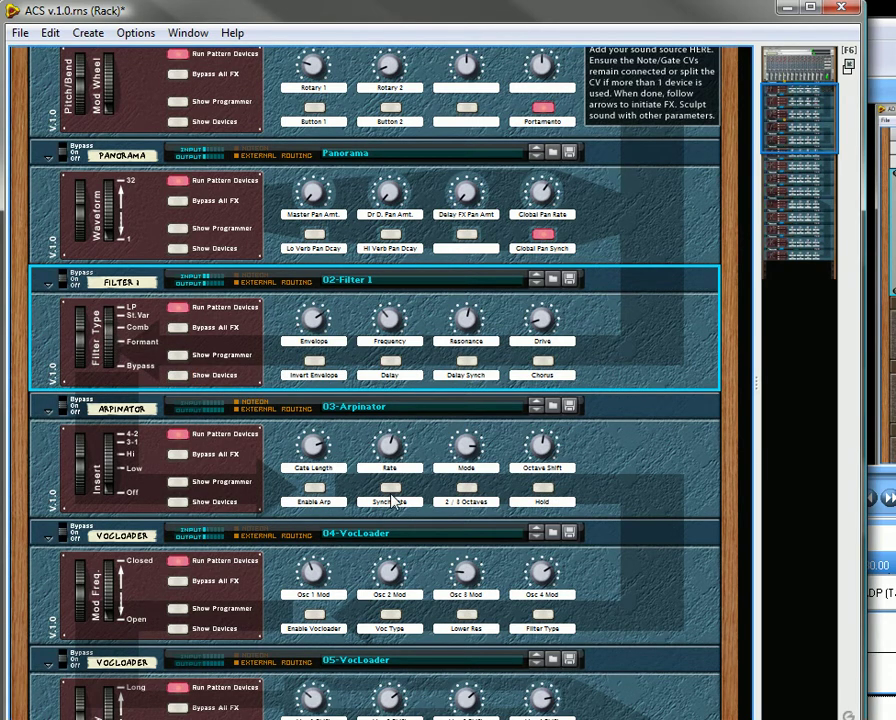
# - Look over the device tracks in the sequencer window and return to the rack
pyautogui.hotkey('alt', 'Tab')
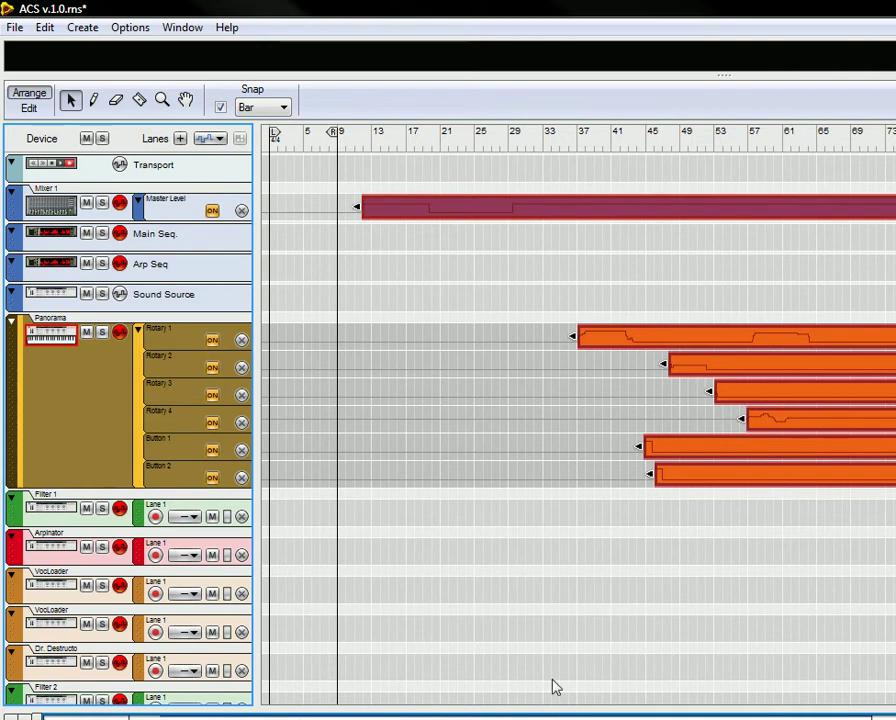
pyautogui.scroll(-6, 176, 312)
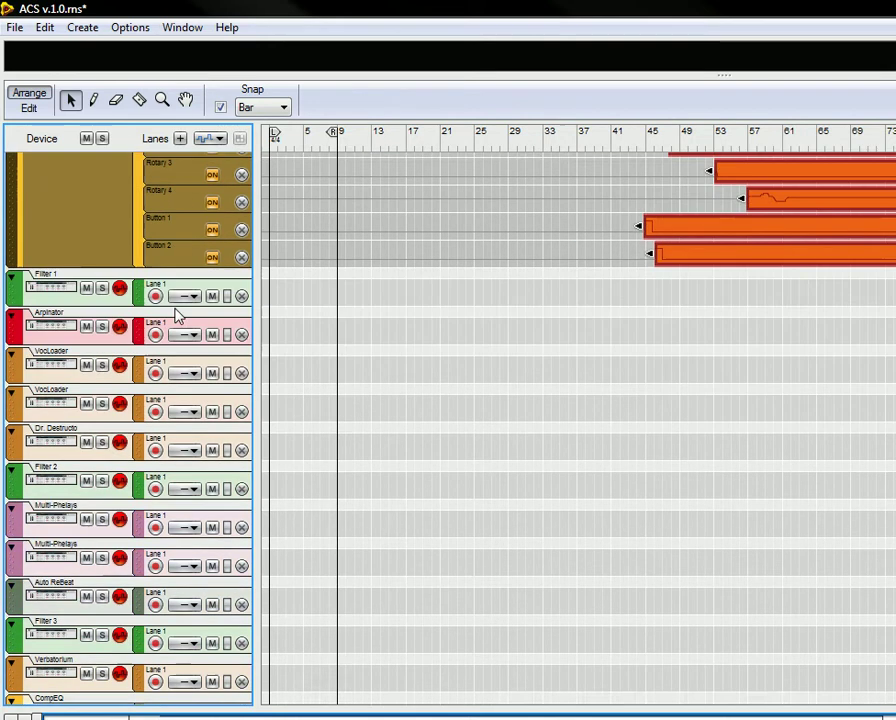
pyautogui.scroll(6, 155, 350)
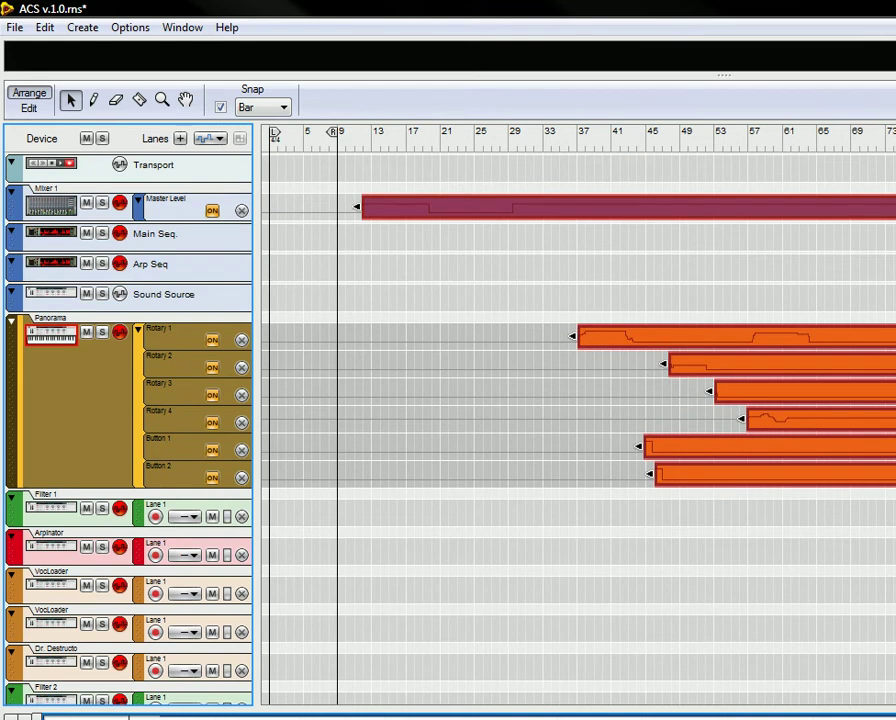
pyautogui.press('F6')
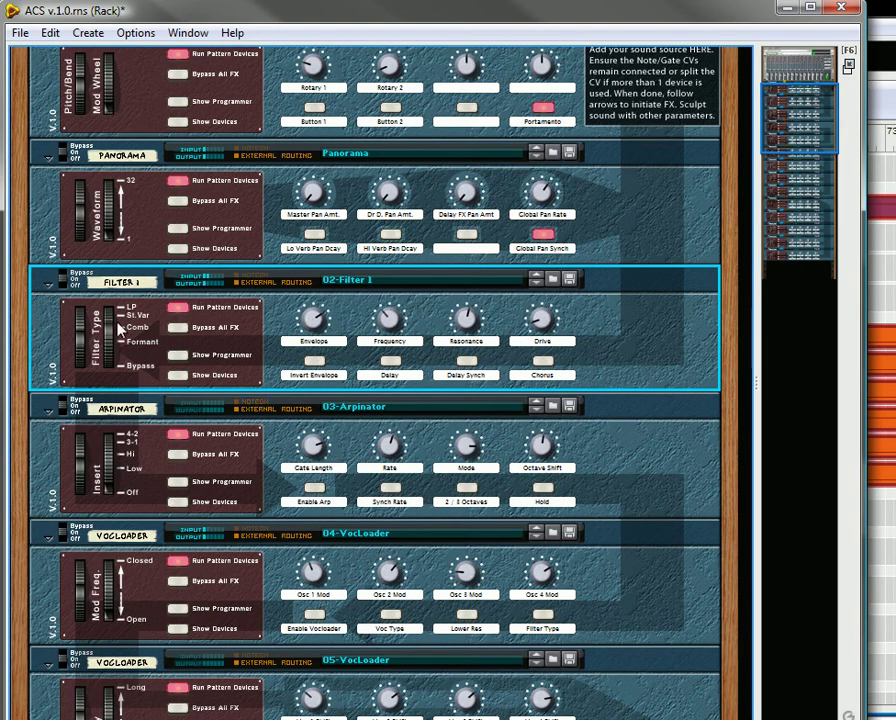
# - Set Filter 1's Envelope to 92 while trying out Invert Envelope
pyautogui.moveTo(320, 337)
pyautogui.moveTo(110, 350)
pyautogui.click(315, 361)
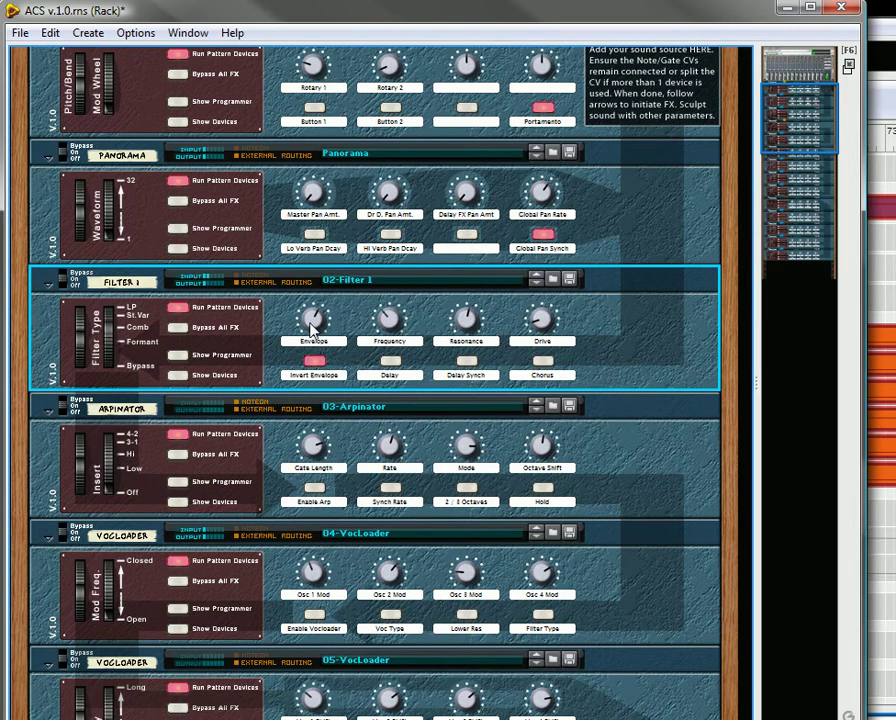
pyautogui.moveTo(316, 318); pyautogui.dragTo(316, 346)
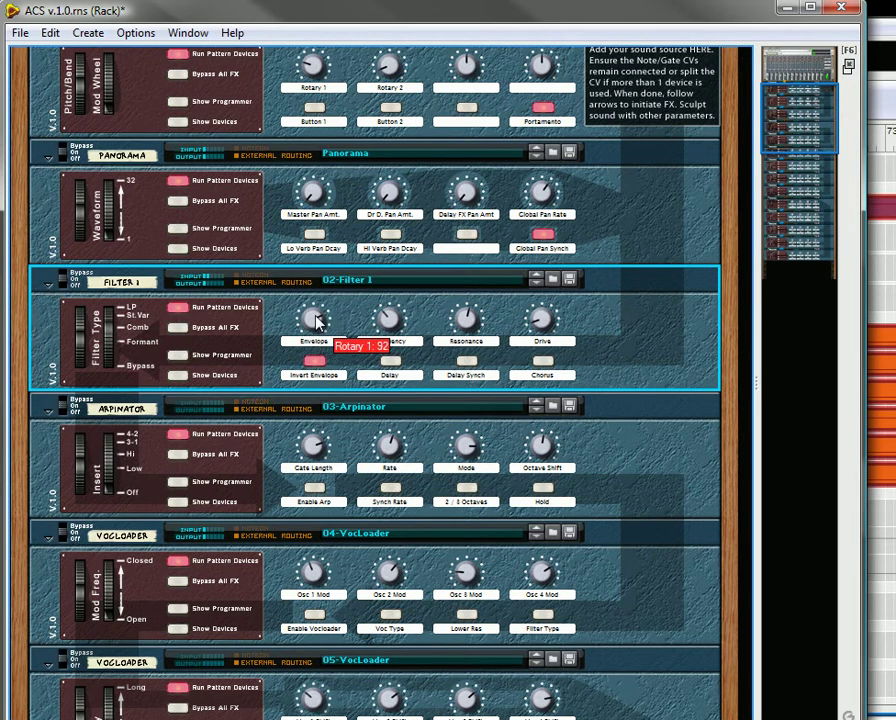
# - Raise Filter 1's Frequency to just past the middle and enable Delay with Delay Synch
pyautogui.moveTo(399, 326)
pyautogui.moveTo(399, 326); pyautogui.dragTo(404, 310)
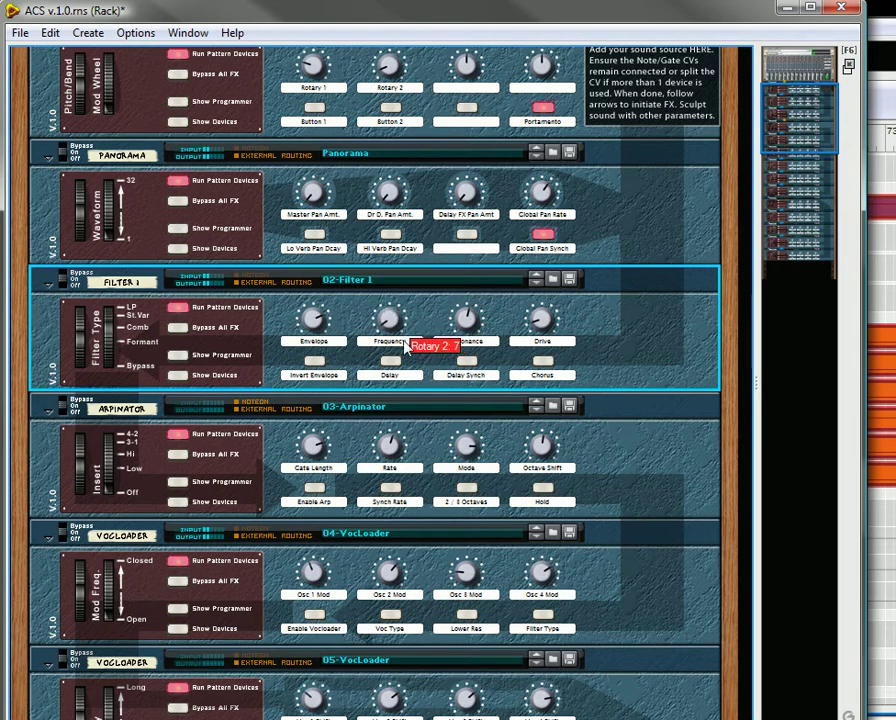
pyautogui.click(391, 364)
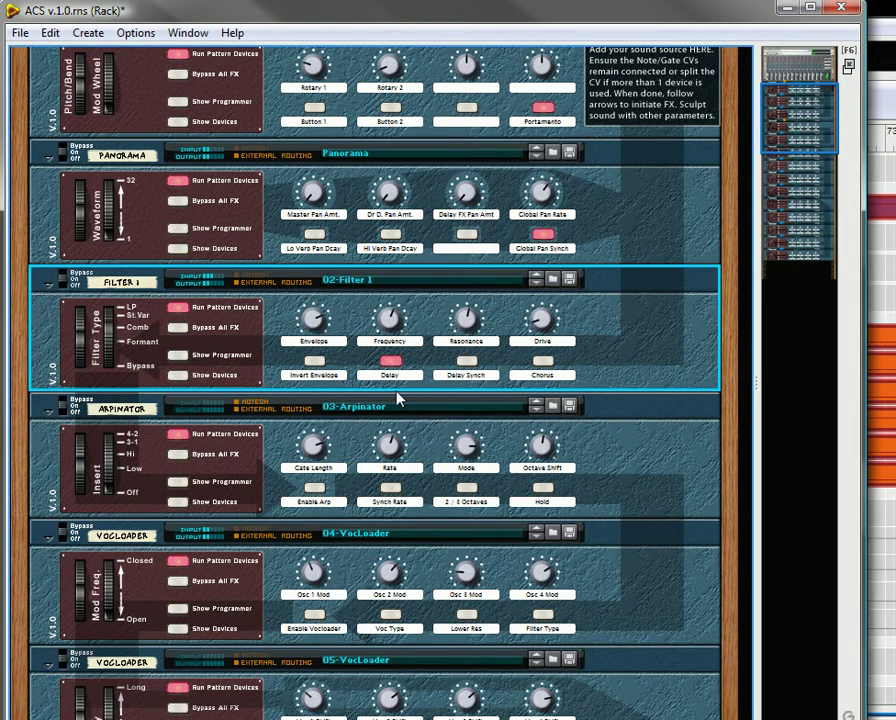
pyautogui.click(474, 366)
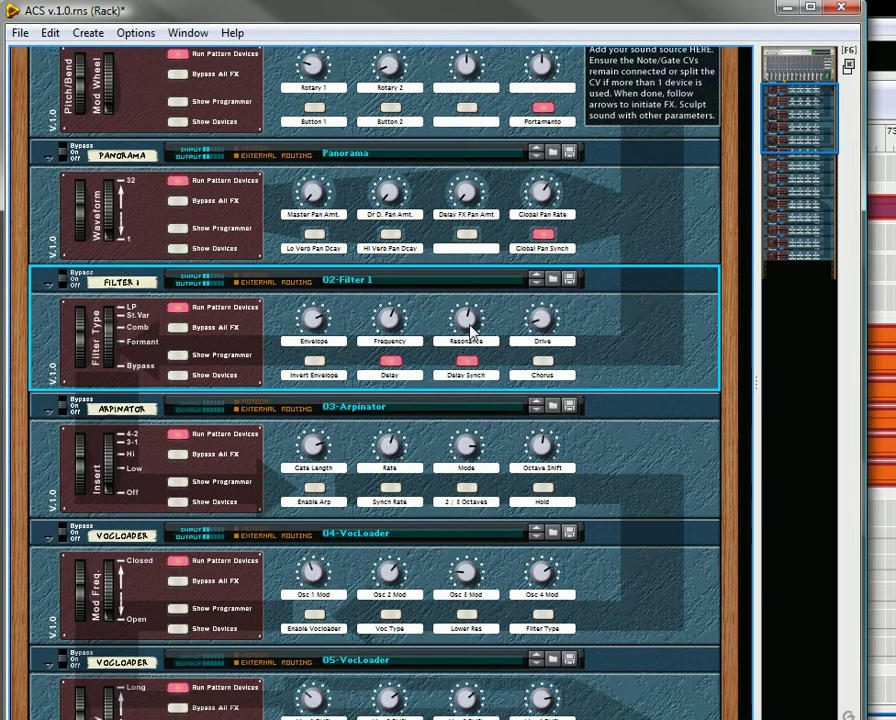
# - Set Filter 1's Resonance to 66 and raise its Drive slightly
pyautogui.moveTo(478, 319); pyautogui.dragTo(490, 360)
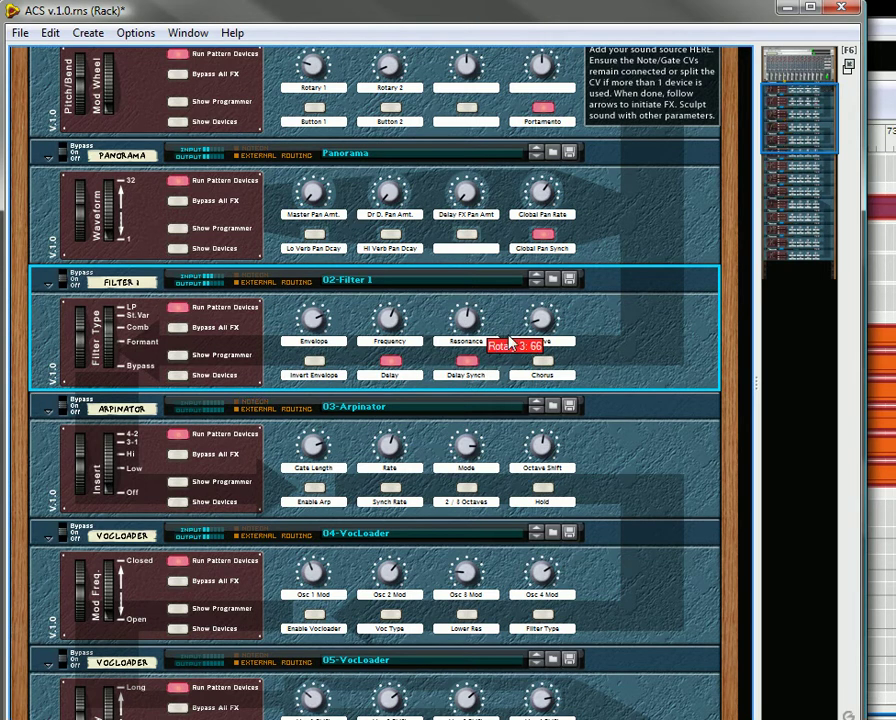
pyautogui.moveTo(544, 318); pyautogui.dragTo(540, 316)
# - Switch Filter 1's Chorus on and off, and turn off Delay Synch and Delay
pyautogui.click(545, 368)
pyautogui.click(543, 362)
pyautogui.click(466, 362)
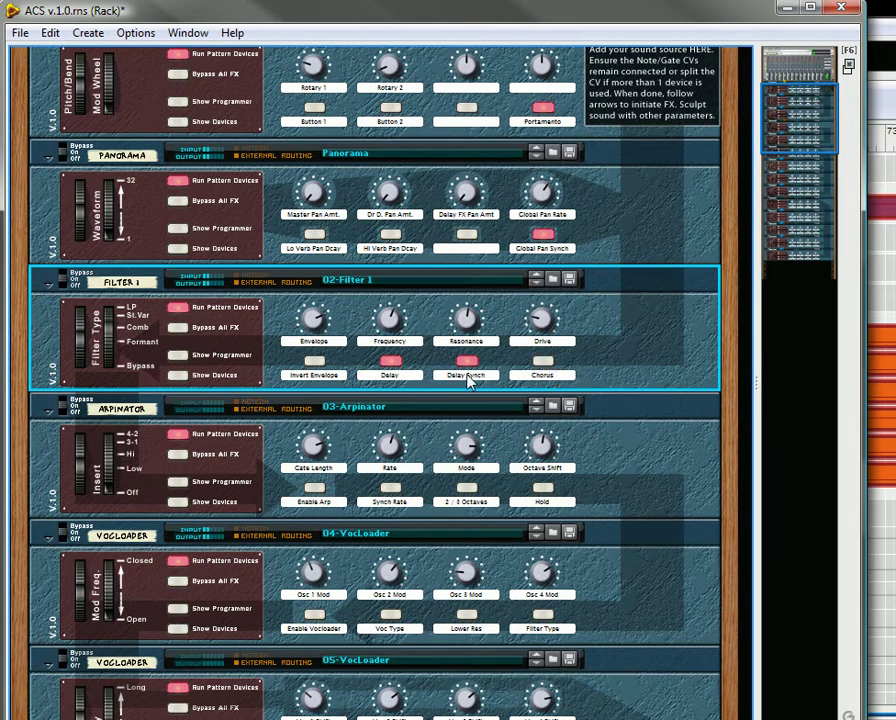
pyautogui.click(390, 362)
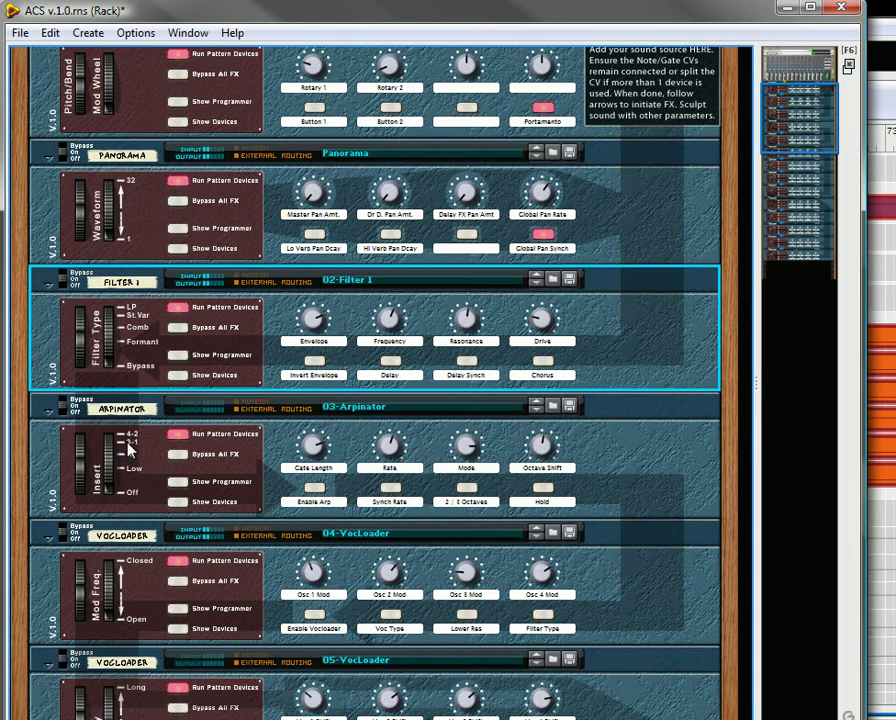
# - Enable the arpeggiator on the Arpinator Combinator
pyautogui.scroll(-2, 248, 408)
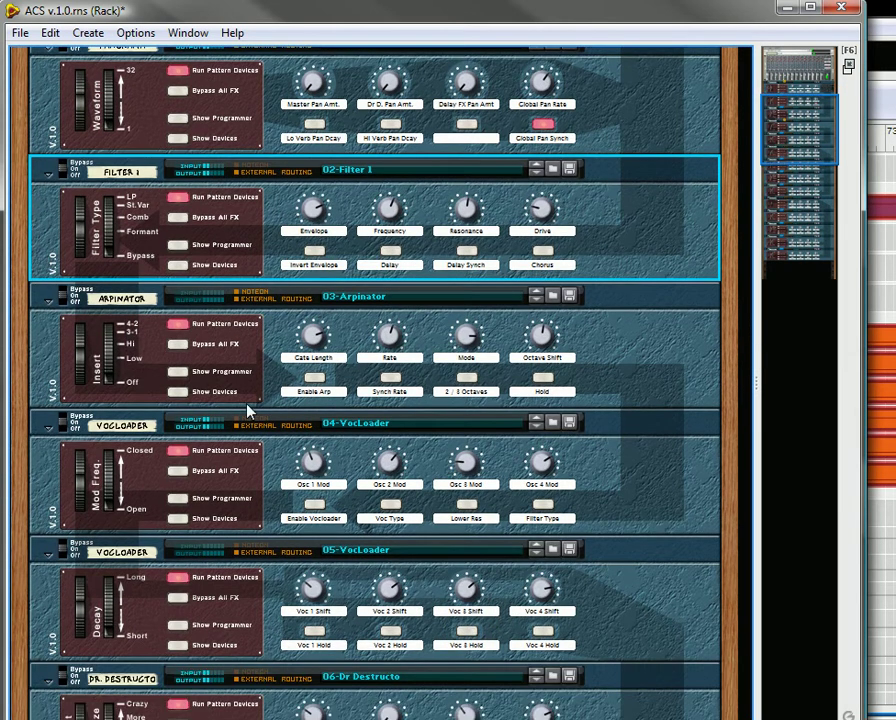
pyautogui.click(315, 380)
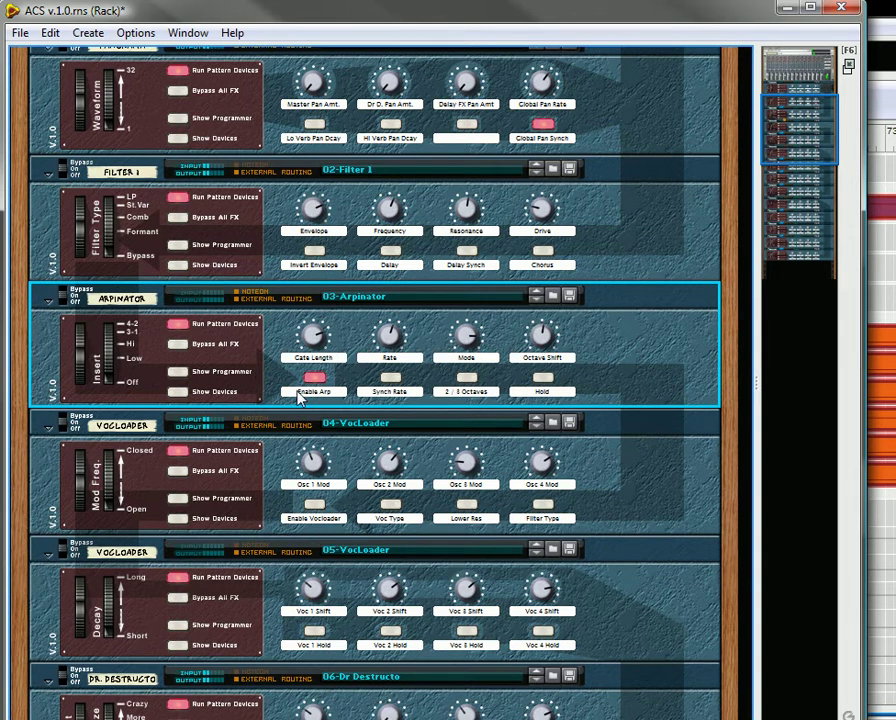
# - On the Arpinator, lower the Gate Length, enable Synch Rate, and adjust the Rate and Mode
pyautogui.moveTo(316, 347); pyautogui.dragTo(322, 390)
pyautogui.moveTo(386, 352)
pyautogui.mouseDown()
pyautogui.moveTo(396, 350)
pyautogui.moveTo(397, 370)
pyautogui.mouseUp()
pyautogui.click(390, 378)
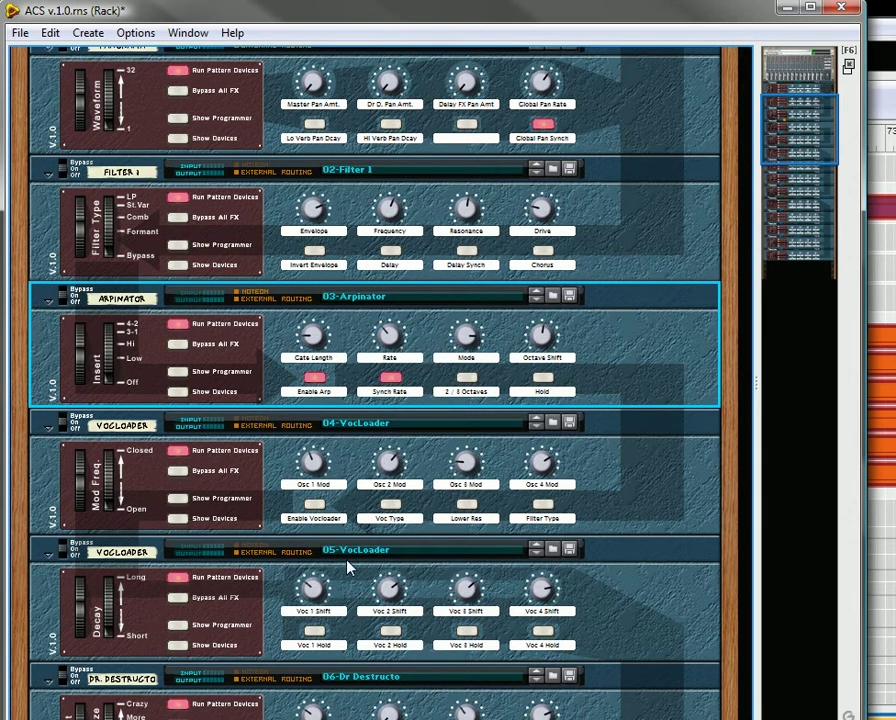
pyautogui.moveTo(390, 345); pyautogui.dragTo(404, 358)
pyautogui.moveTo(468, 345)
pyautogui.mouseDown()
pyautogui.moveTo(474, 374)
pyautogui.moveTo(466, 352)
pyautogui.mouseUp()
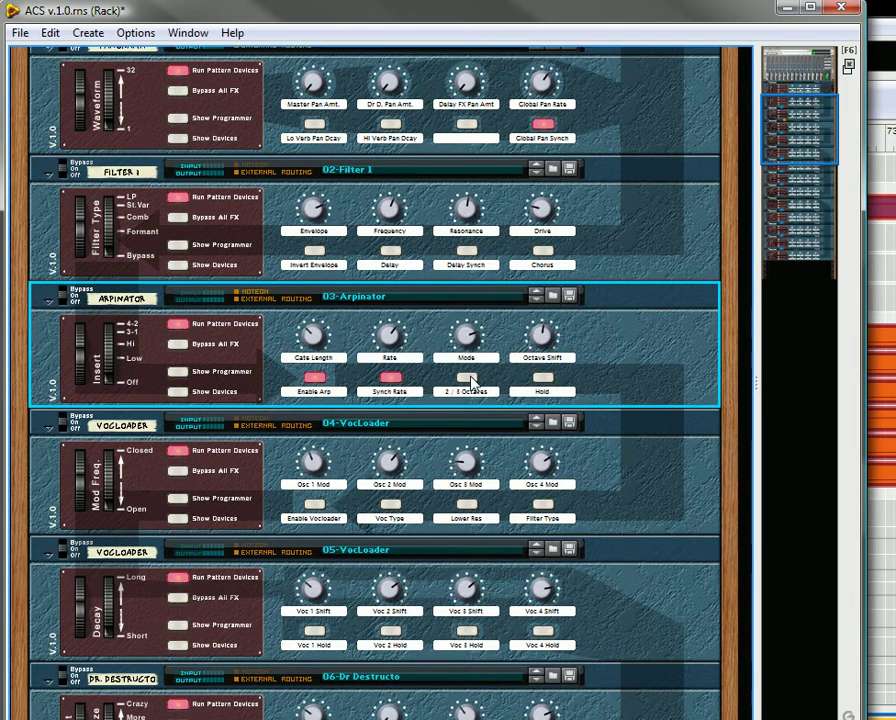
# - Switch the Arpinator's 2 / 3 Octaves and Hold options on and off, and adjust Octave Shift slightly
pyautogui.click(468, 379)
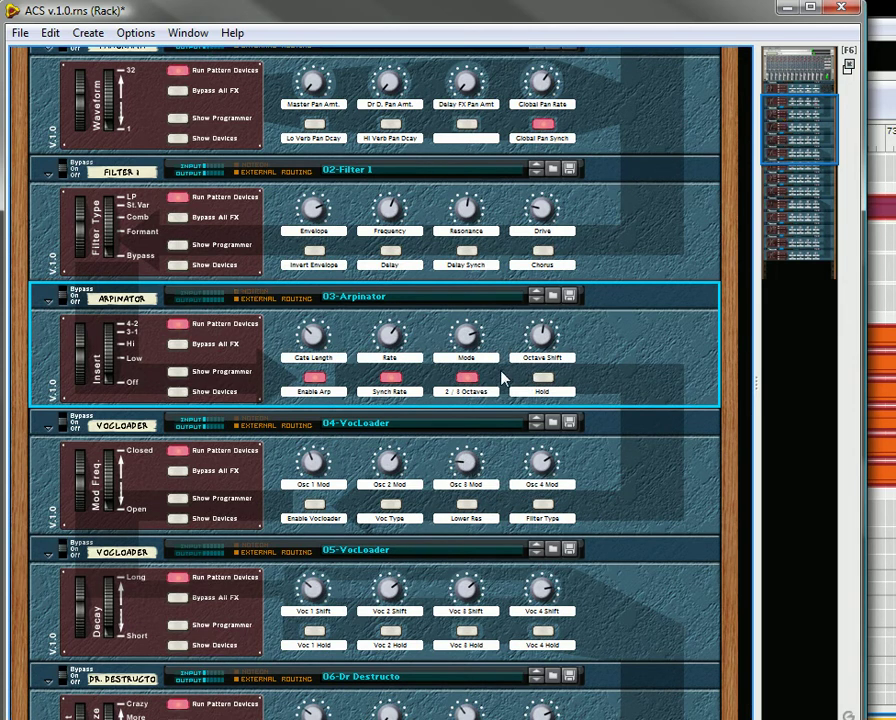
pyautogui.click(468, 379)
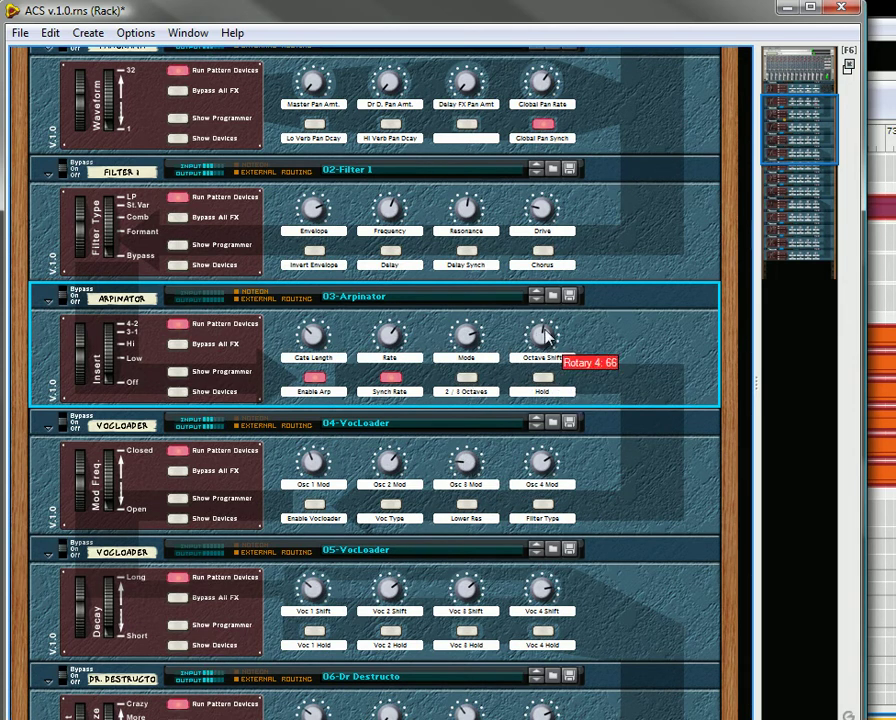
pyautogui.moveTo(548, 345)
pyautogui.mouseDown()
pyautogui.moveTo(557, 316)
pyautogui.moveTo(559, 346)
pyautogui.moveTo(564, 340)
pyautogui.mouseUp()
pyautogui.click(542, 378)
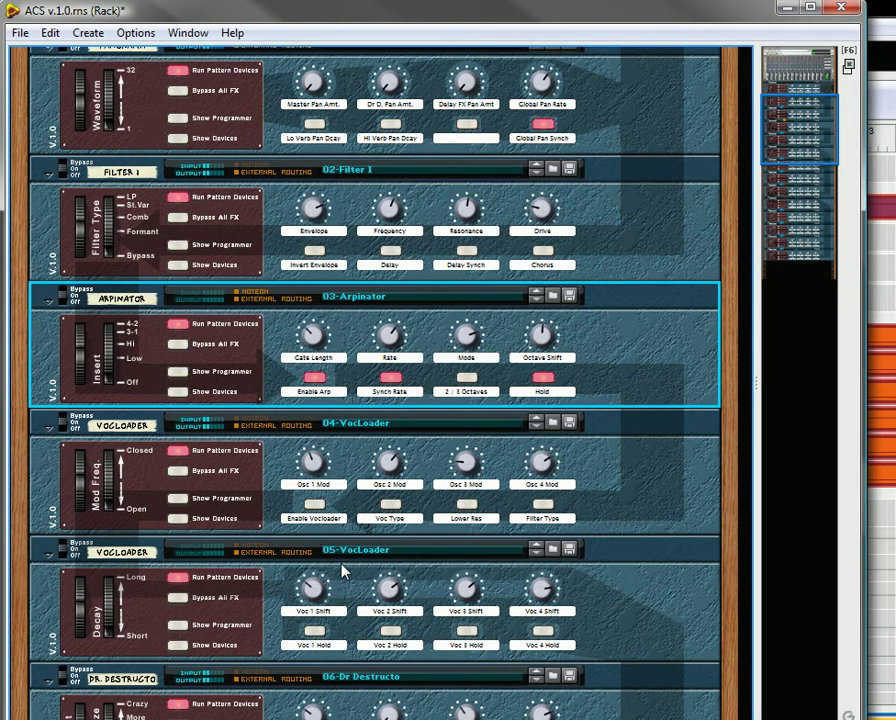
pyautogui.click(546, 381)
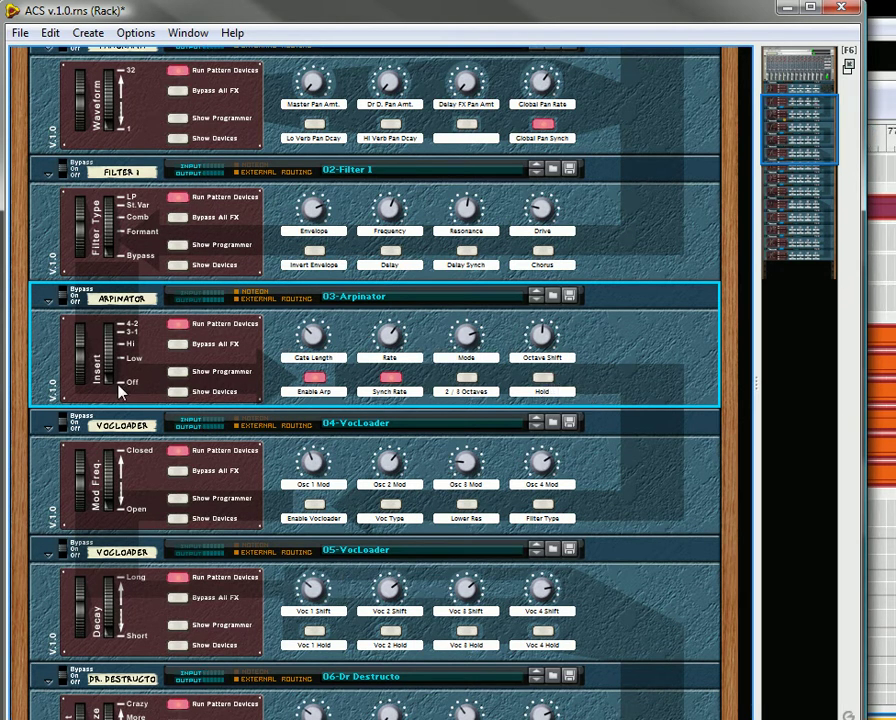
# - Try the Arpinator's Insert wheel and disable its arpeggiator
pyautogui.moveTo(112, 392); pyautogui.dragTo(112, 362)
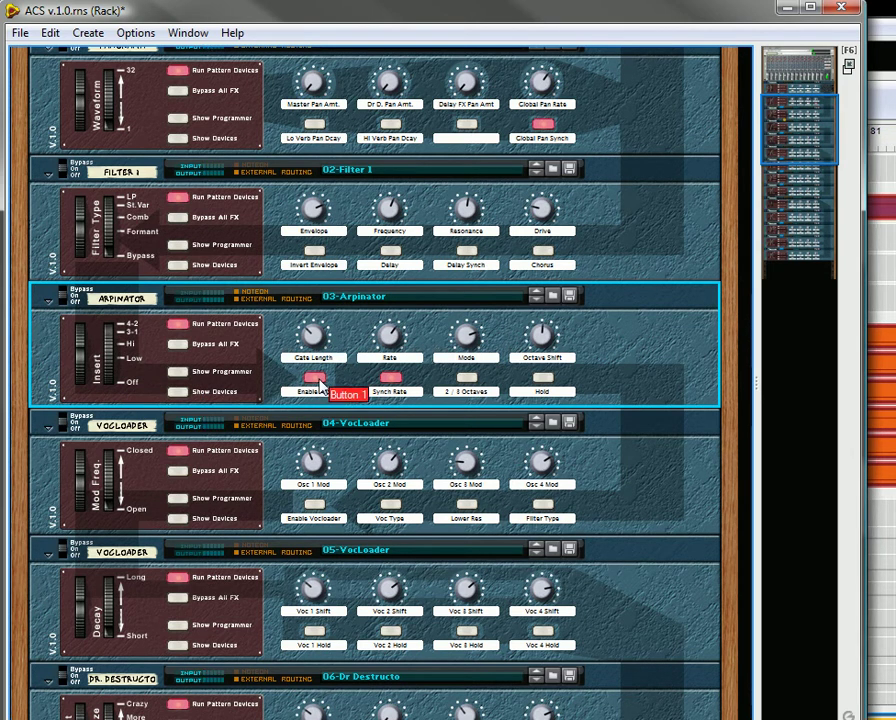
pyautogui.click(316, 380)
# - Enable the Vocloader, and briefly show and hide the devices inside 04-VocLoader and 05-VocLoader
pyautogui.scroll(-4, 140, 390)
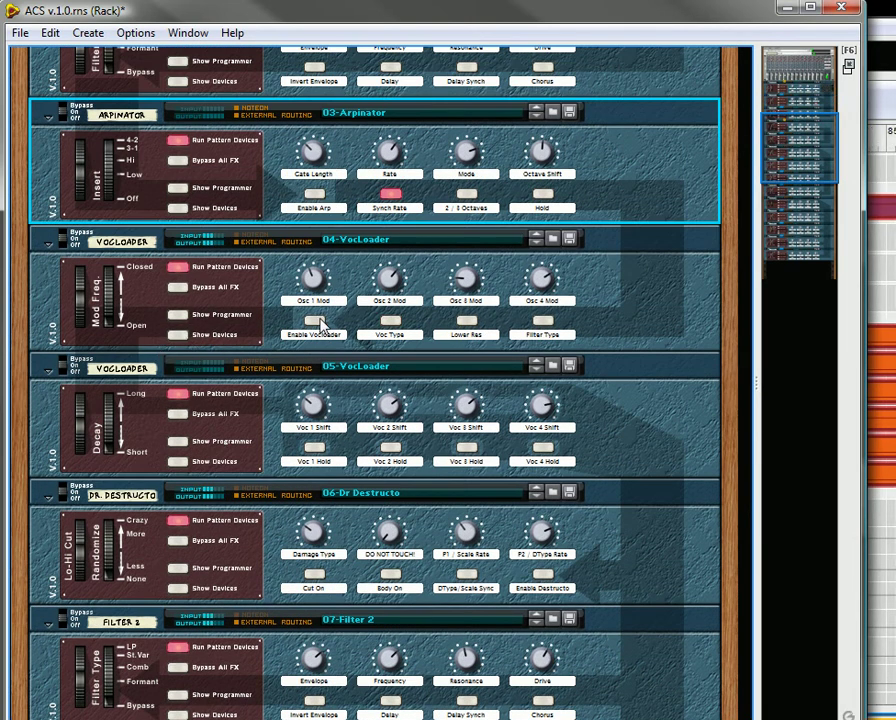
pyautogui.click(318, 334)
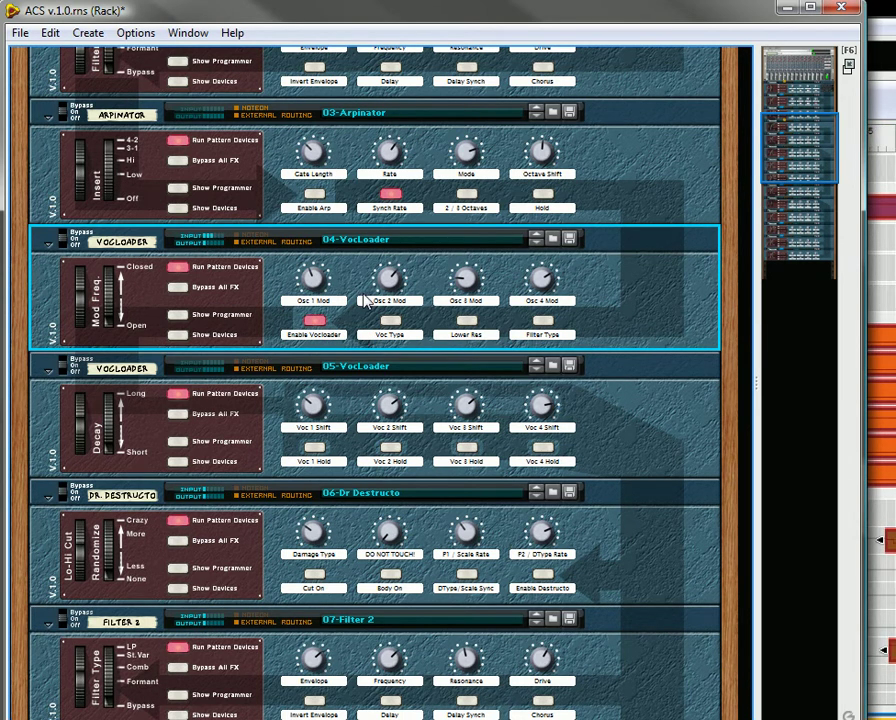
pyautogui.click(177, 335)
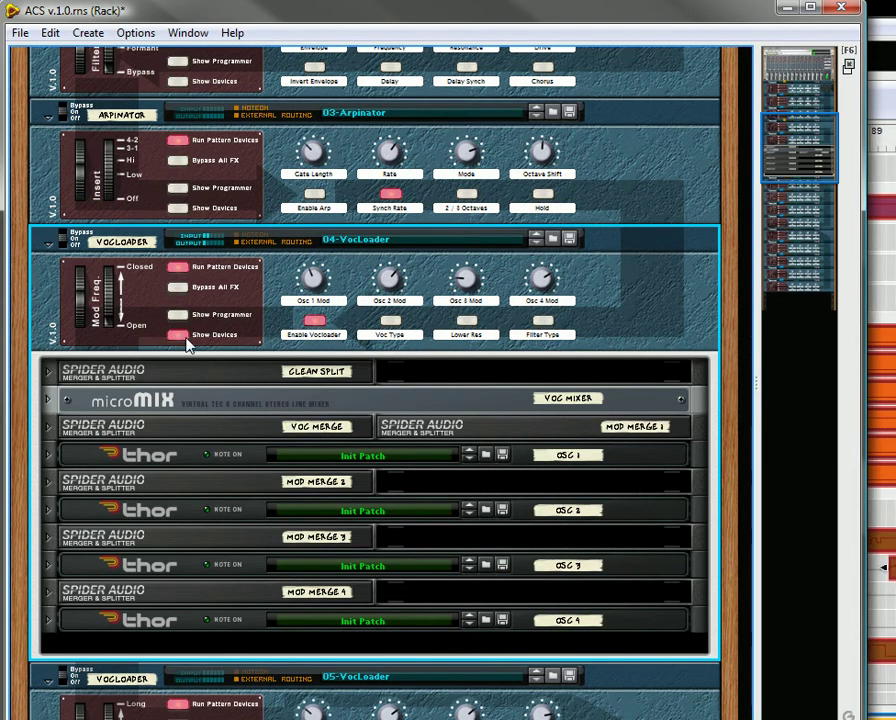
pyautogui.click(181, 337)
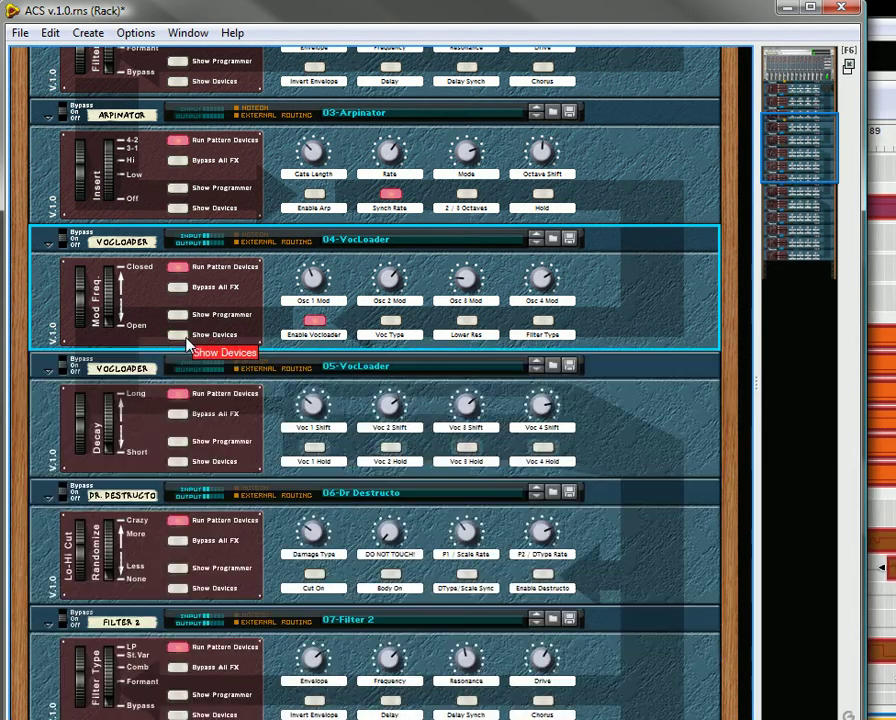
pyautogui.click(168, 461)
pyautogui.click(176, 463)
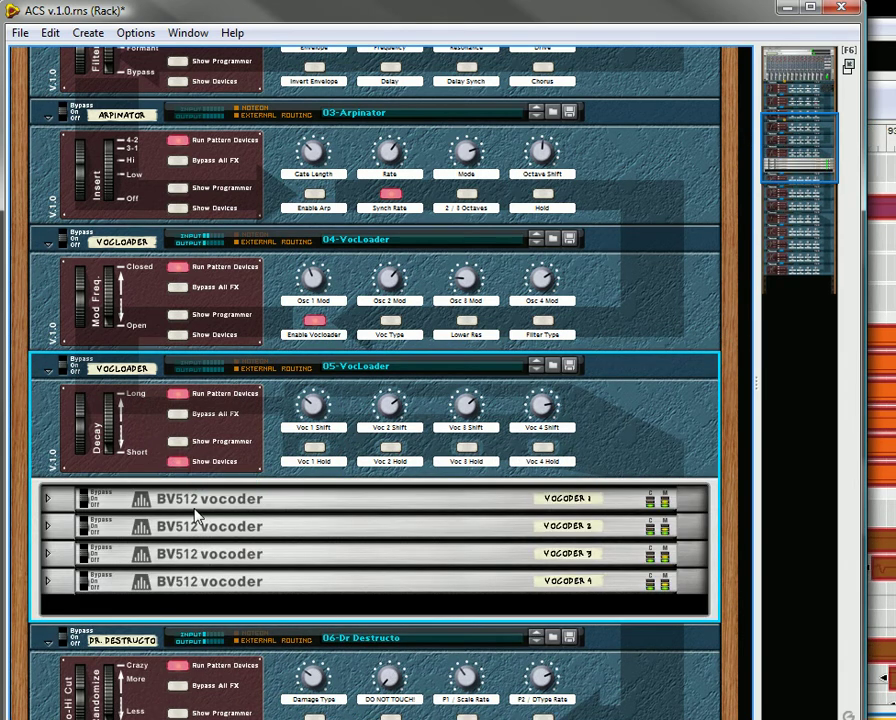
pyautogui.click(178, 462)
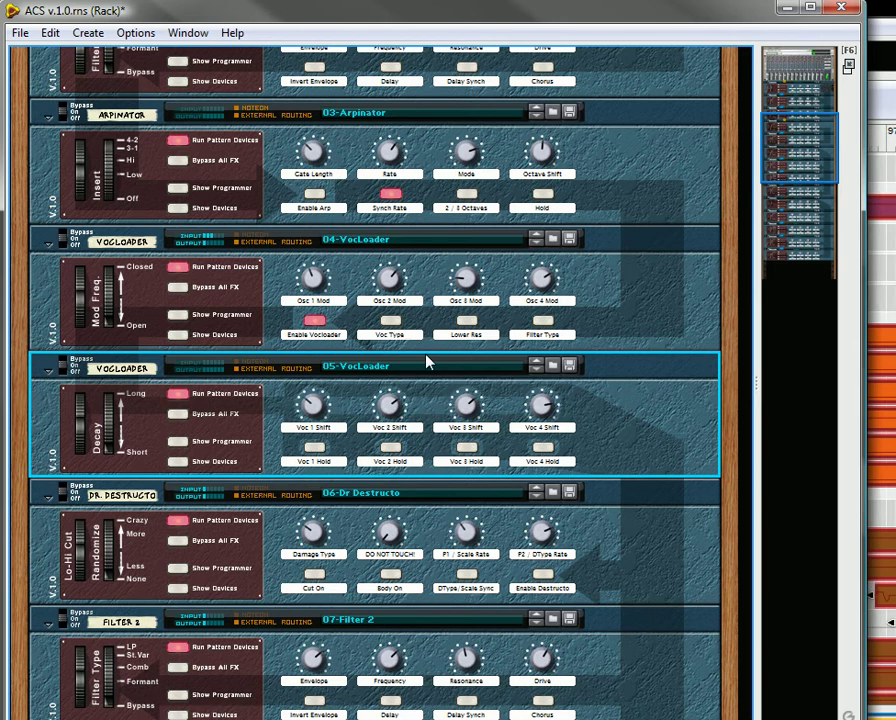
# - Raise Osc 1 Mod and Osc 2 Mod on 04-VocLoader
pyautogui.click(313, 276)
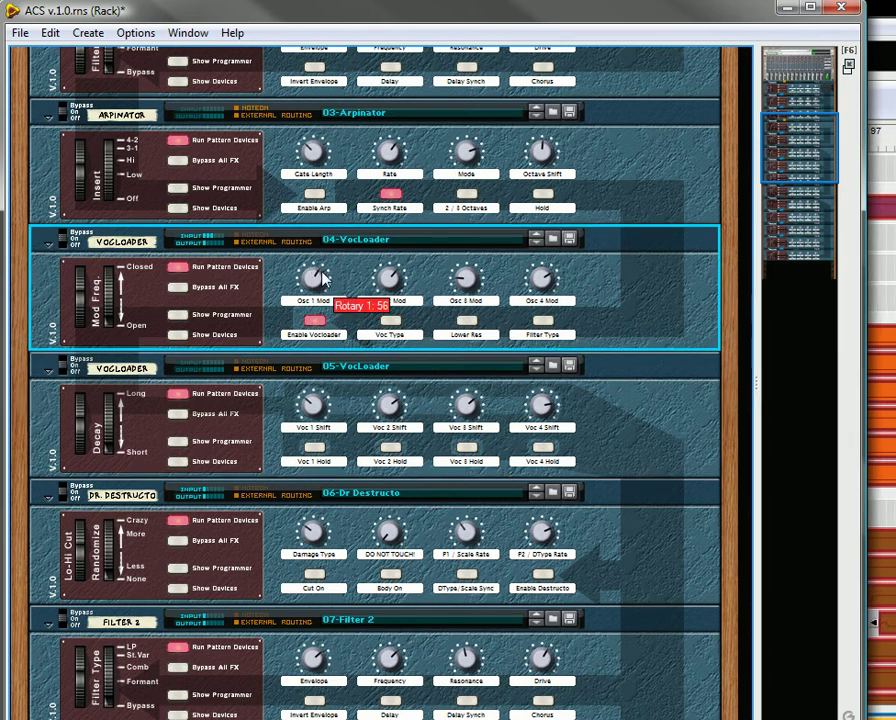
pyautogui.moveTo(325, 272)
pyautogui.mouseDown()
pyautogui.moveTo(333, 305)
pyautogui.moveTo(338, 274)
pyautogui.mouseUp()
pyautogui.moveTo(406, 300)
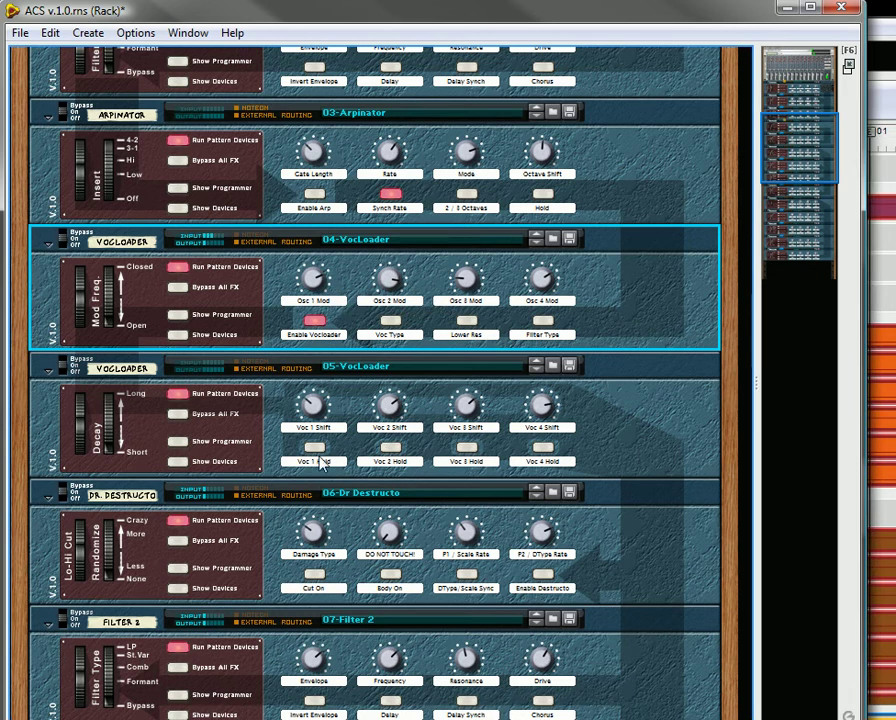
# - On 05-VocLoader, raise Voc 1 Shift and Voc 3 Shift, and lower Voc 2 Shift and Voc 4 Shift
pyautogui.click(314, 402)
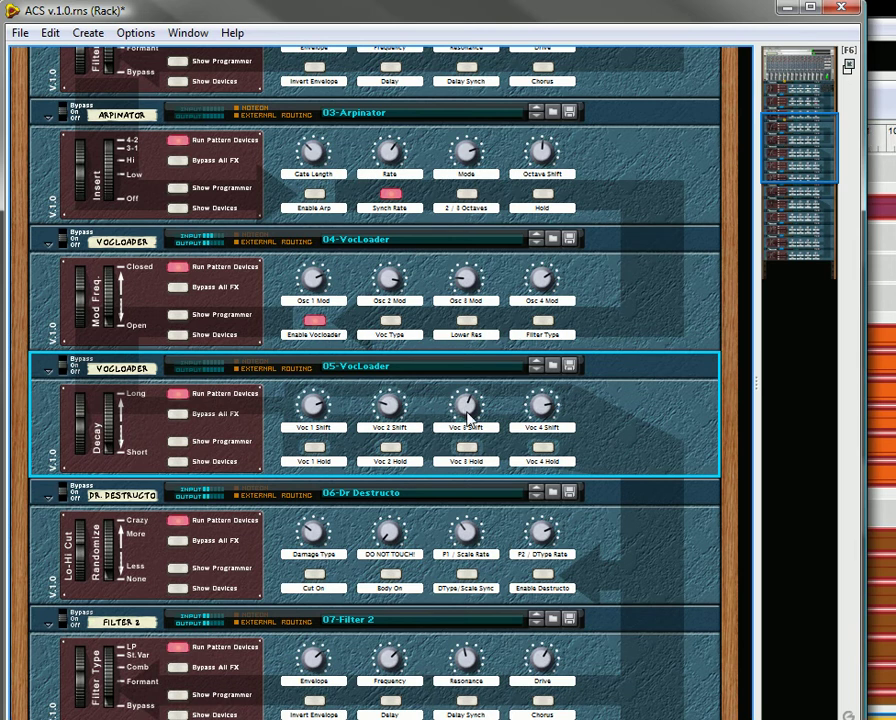
pyautogui.moveTo(480, 440)
pyautogui.moveTo(540, 405)
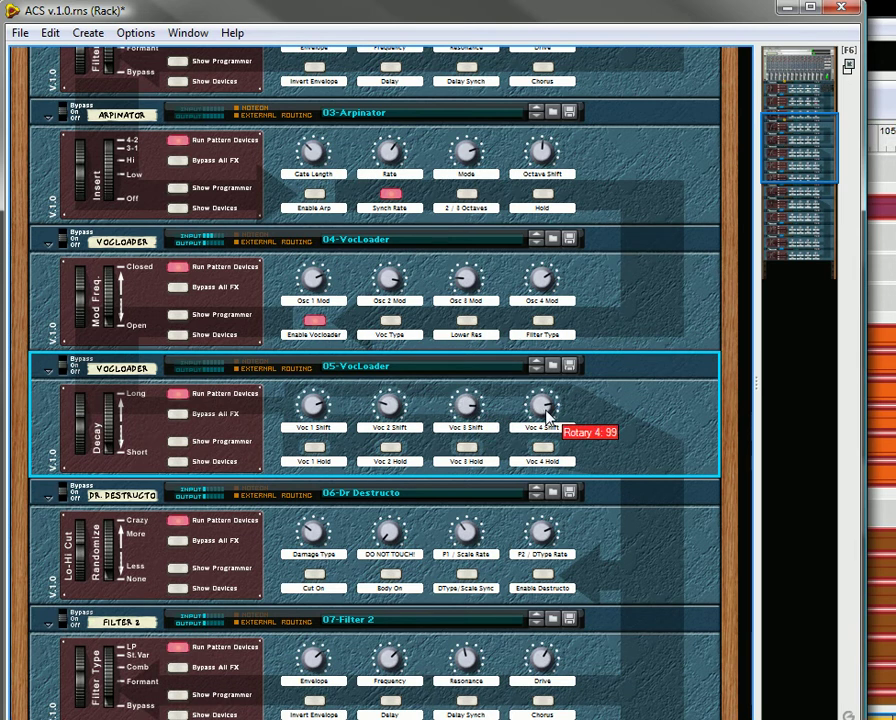
# - On 04-VocLoader, adjust the Osc Mod knobs, enable Voc Type and Lower Res, and switch Filter Type on and off
pyautogui.click(467, 280)
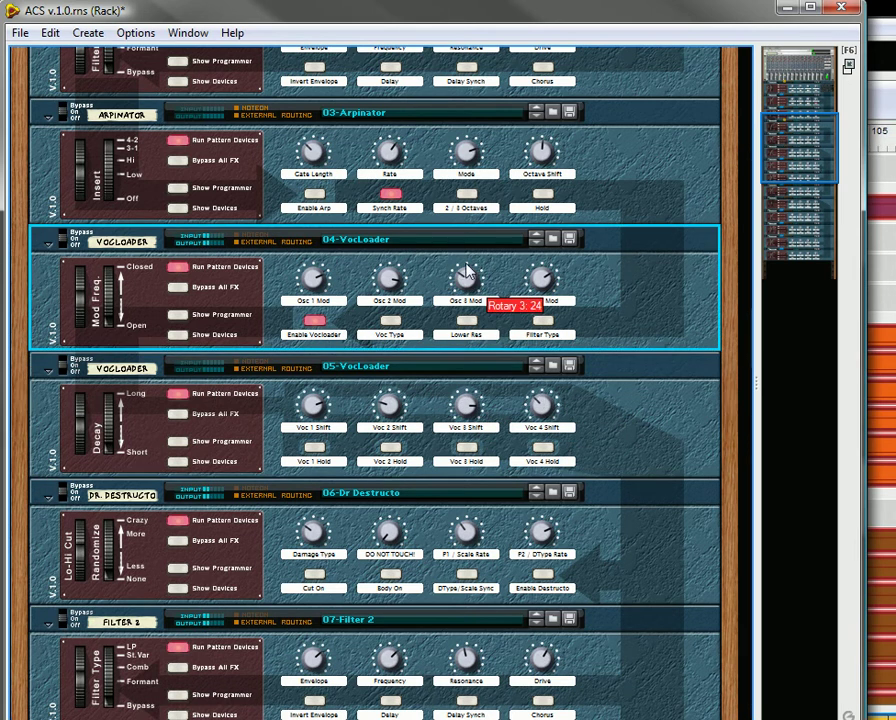
pyautogui.click(542, 324)
pyautogui.click(472, 325)
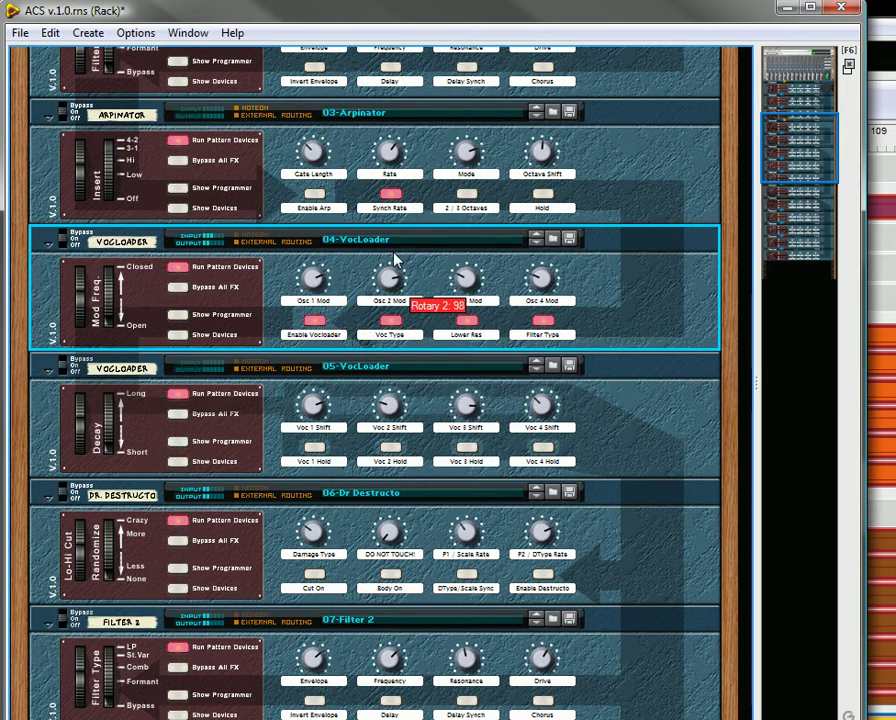
pyautogui.click(522, 332)
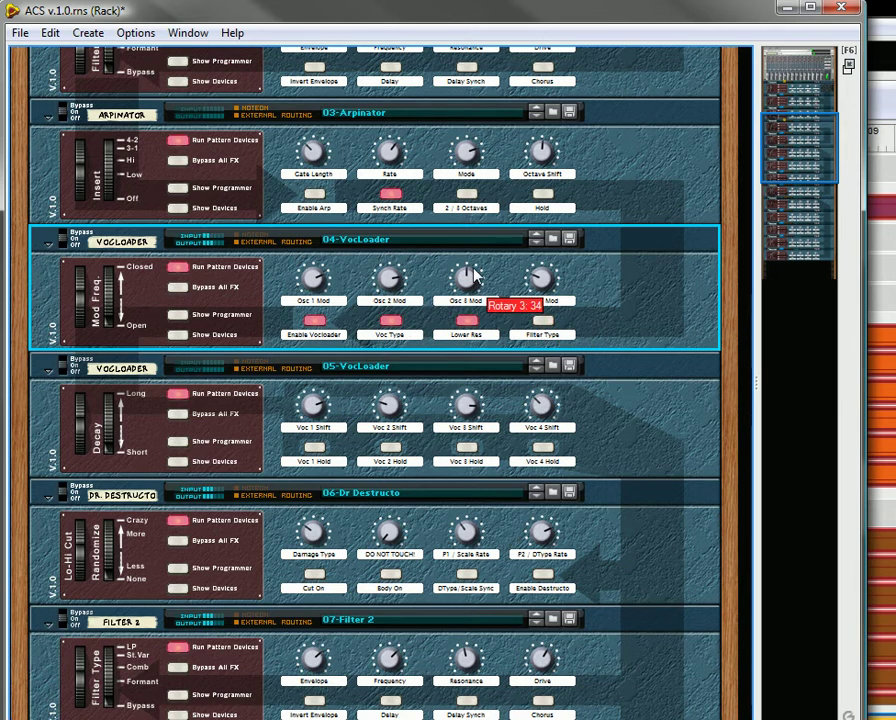
pyautogui.moveTo(541, 291); pyautogui.dragTo(554, 270)
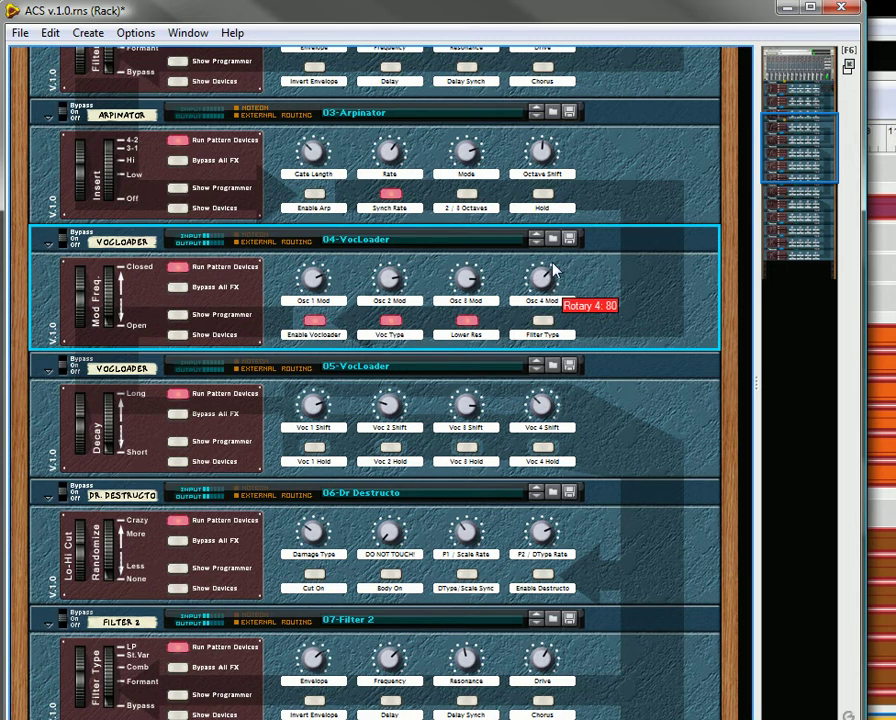
# - Set 05-VocLoader's Voc 3 Shift to 42 and enable Hold for all four vocoders
pyautogui.click(466, 405)
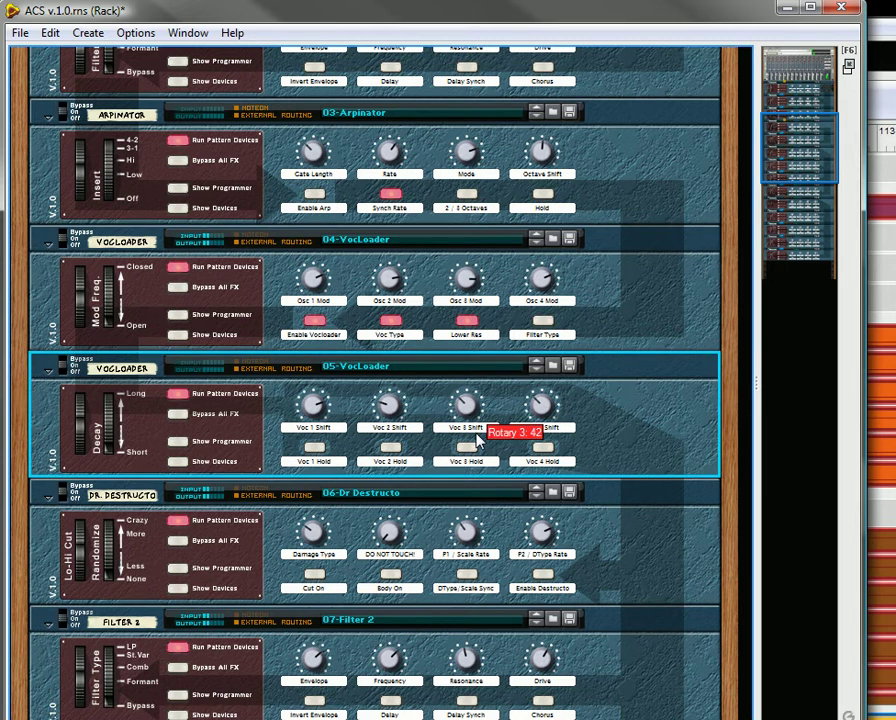
pyautogui.click(466, 451)
pyautogui.click(388, 452)
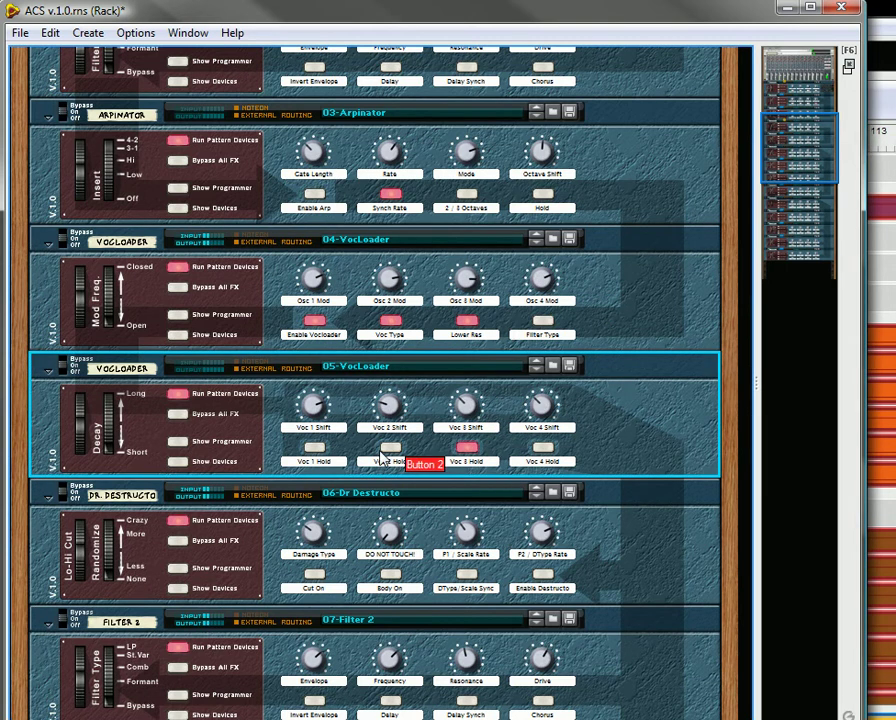
pyautogui.click(314, 448)
pyautogui.click(542, 448)
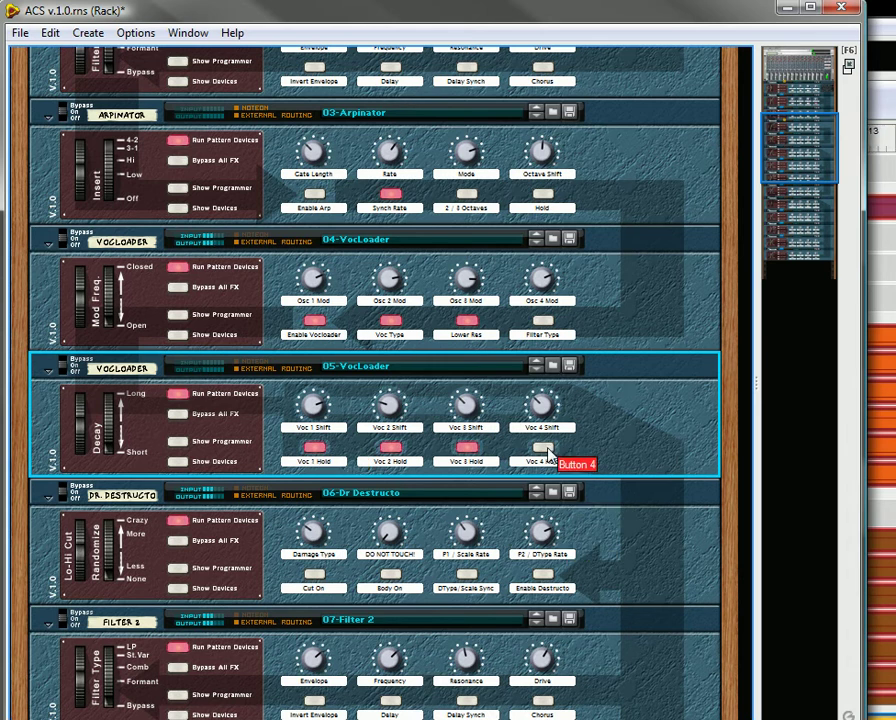
# - With the vocoders held, set Voc 3 Shift to 84, sweep Voc 2 Shift and raise Voc 1 Shift
pyautogui.moveTo(478, 395)
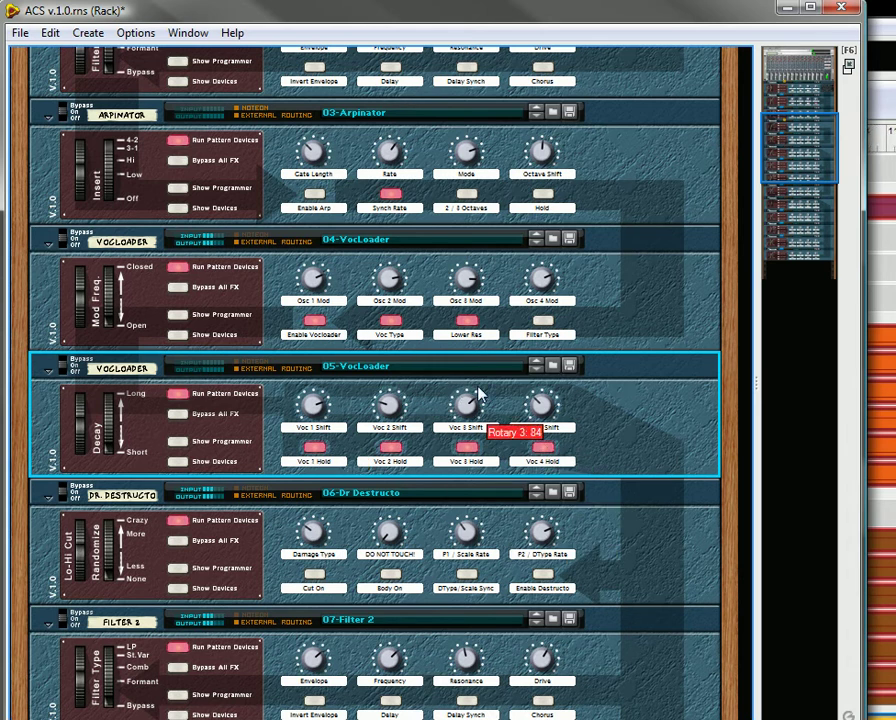
pyautogui.moveTo(410, 413)
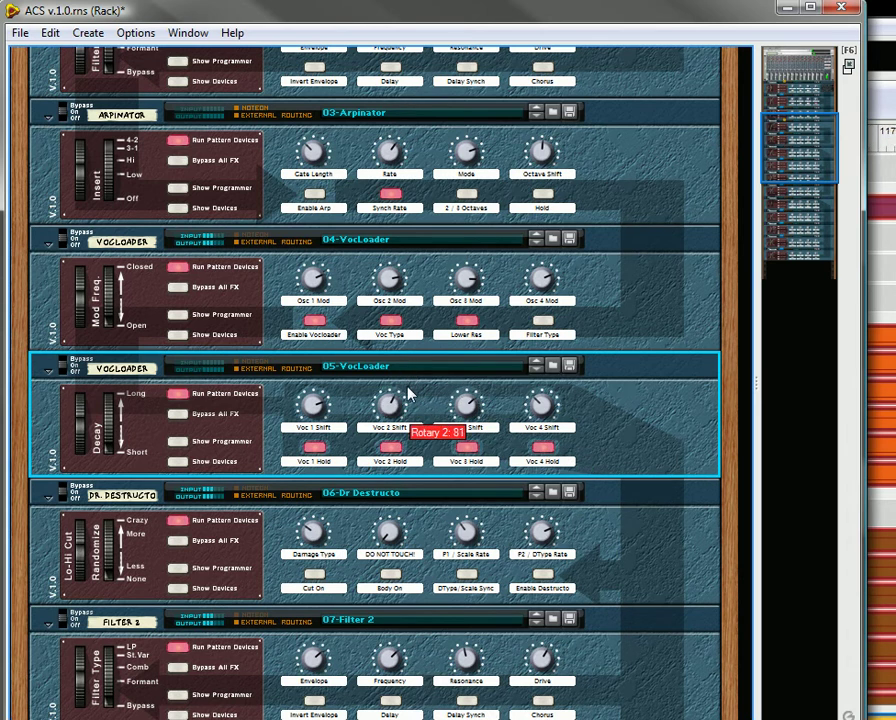
pyautogui.moveTo(318, 408)
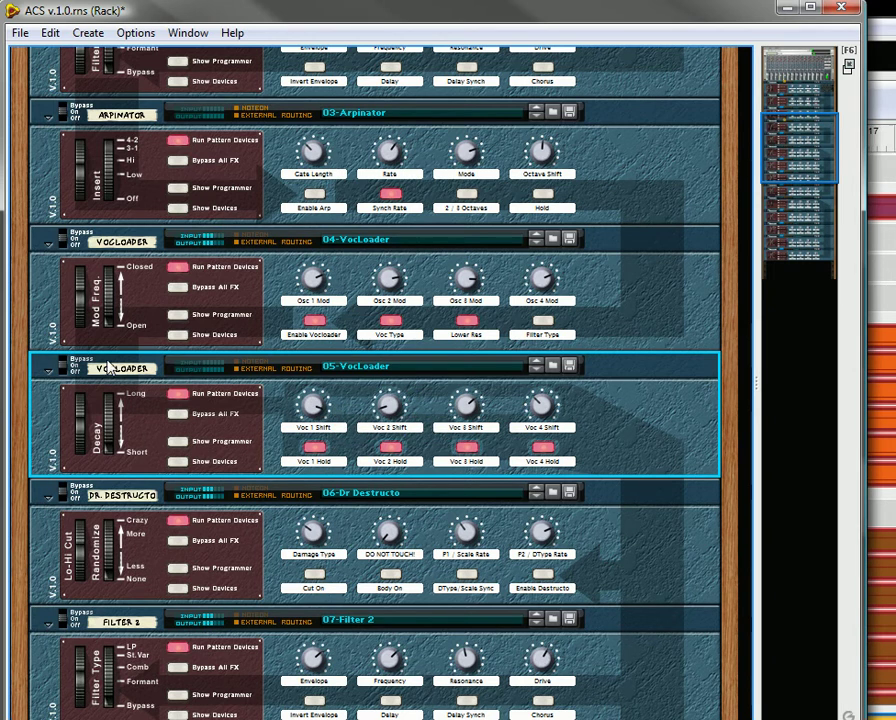
# - Sweep 04-VocLoader's Mod Freq. wheel and 05-VocLoader's Decay wheel, and return Mod Freq. to Open
pyautogui.click(110, 330)
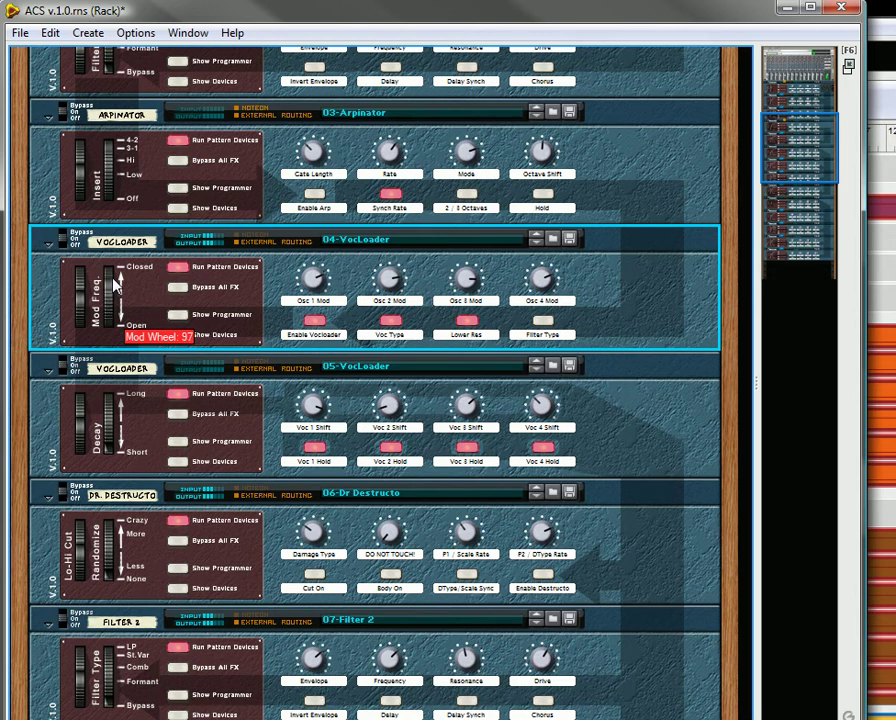
pyautogui.moveTo(124, 428)
pyautogui.mouseDown()
pyautogui.moveTo(124, 396)
pyautogui.moveTo(128, 428)
pyautogui.mouseUp()
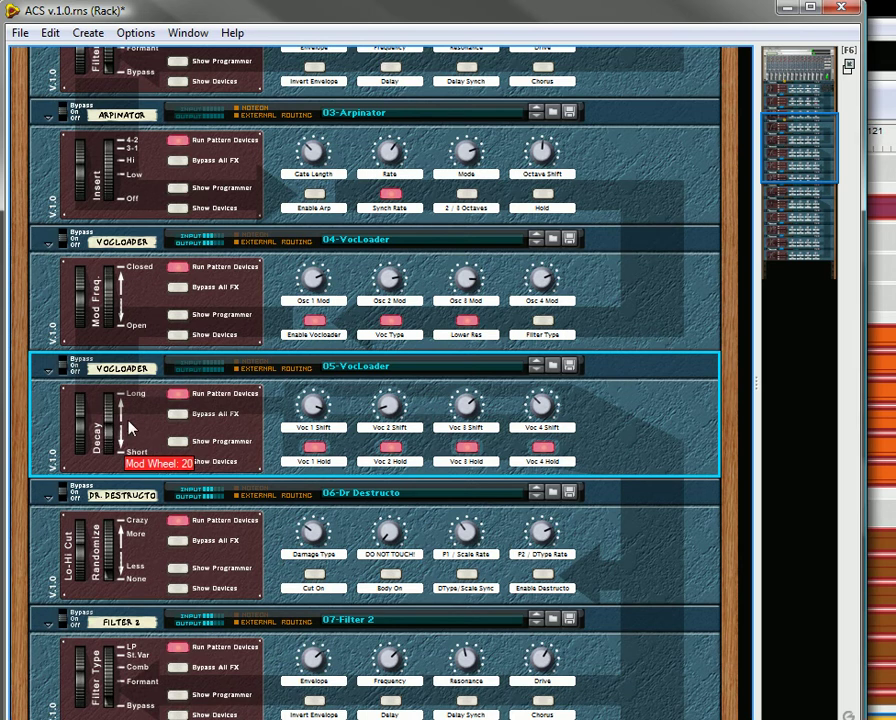
pyautogui.click(114, 312)
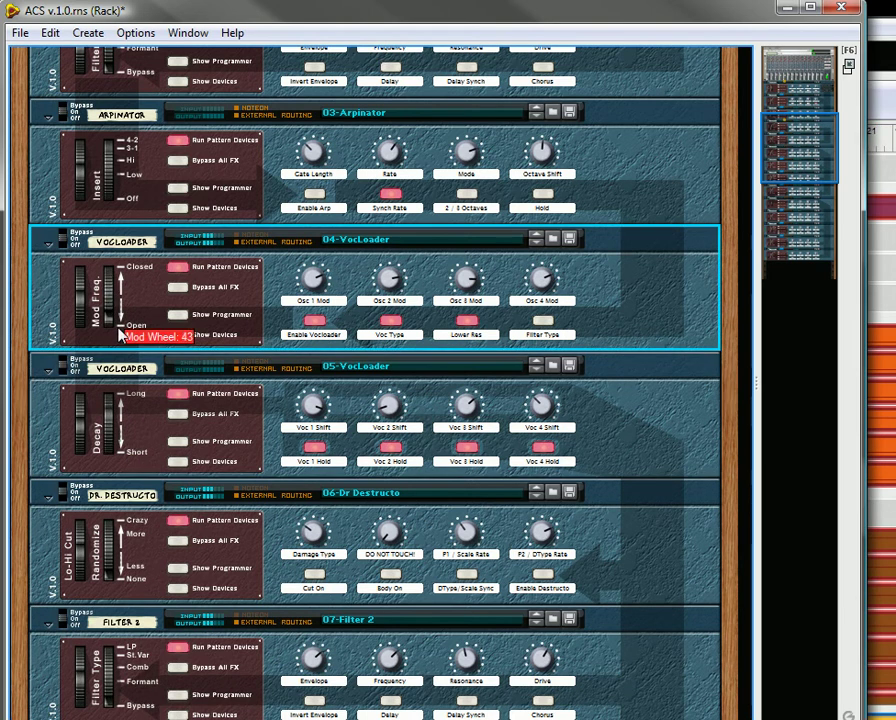
# - Disable the Vocloader, and switch the Arpinator's arpeggiator on and off
pyautogui.click(313, 323)
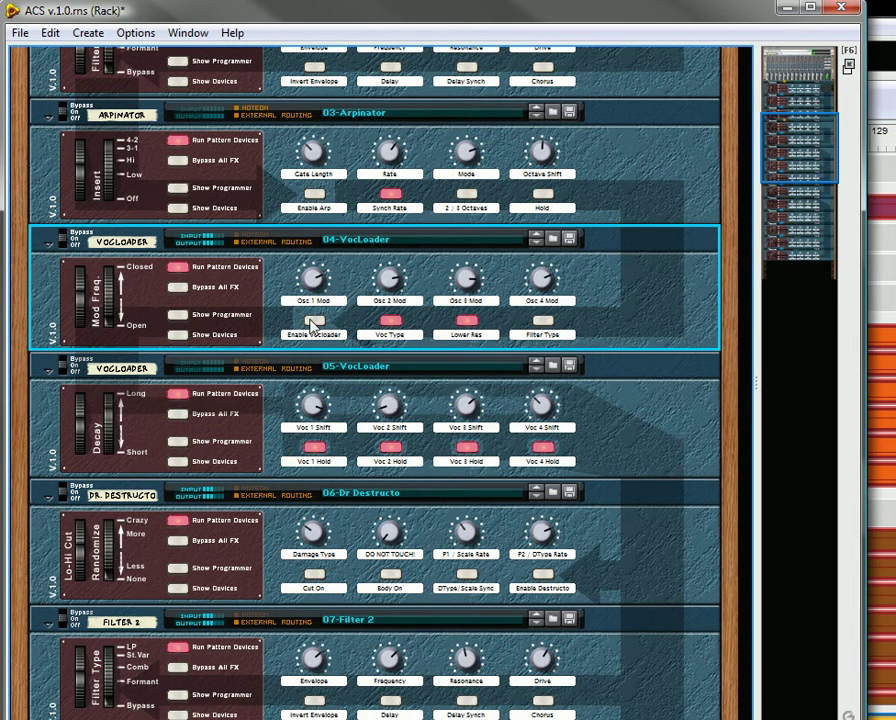
pyautogui.click(316, 197)
pyautogui.click(316, 197)
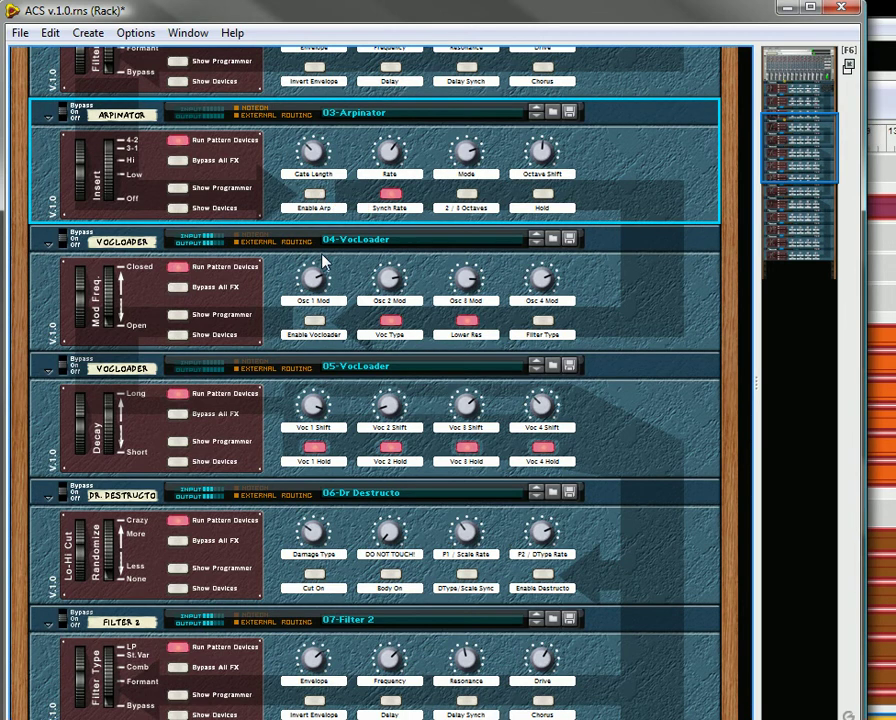
# - Enable the Vocloader again on 04-VocLoader
pyautogui.scroll(-1, 313, 298)
pyautogui.scroll(-3, 313, 284)
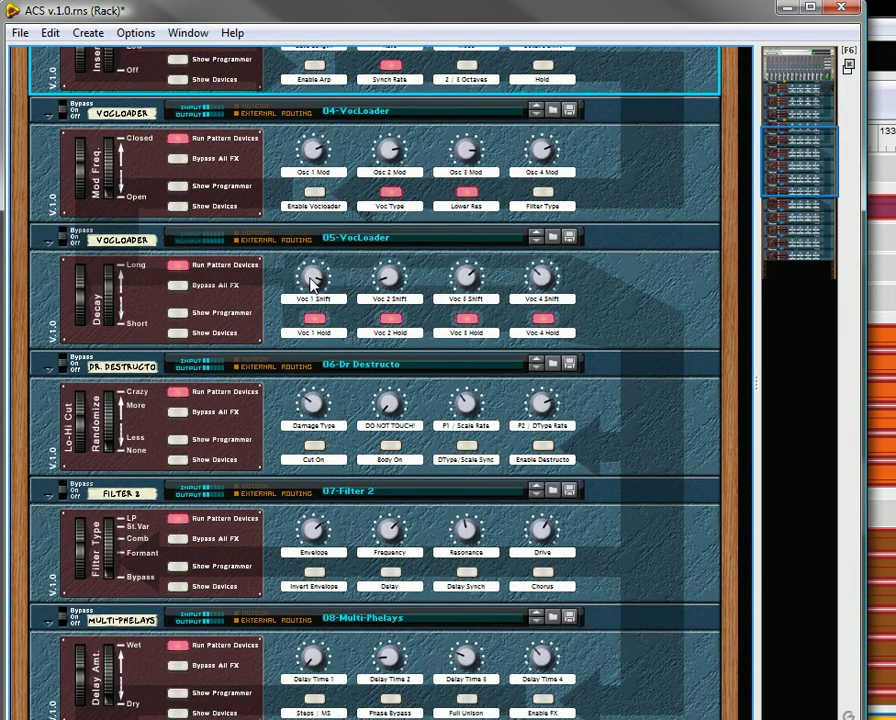
pyautogui.scroll(-2, 313, 285)
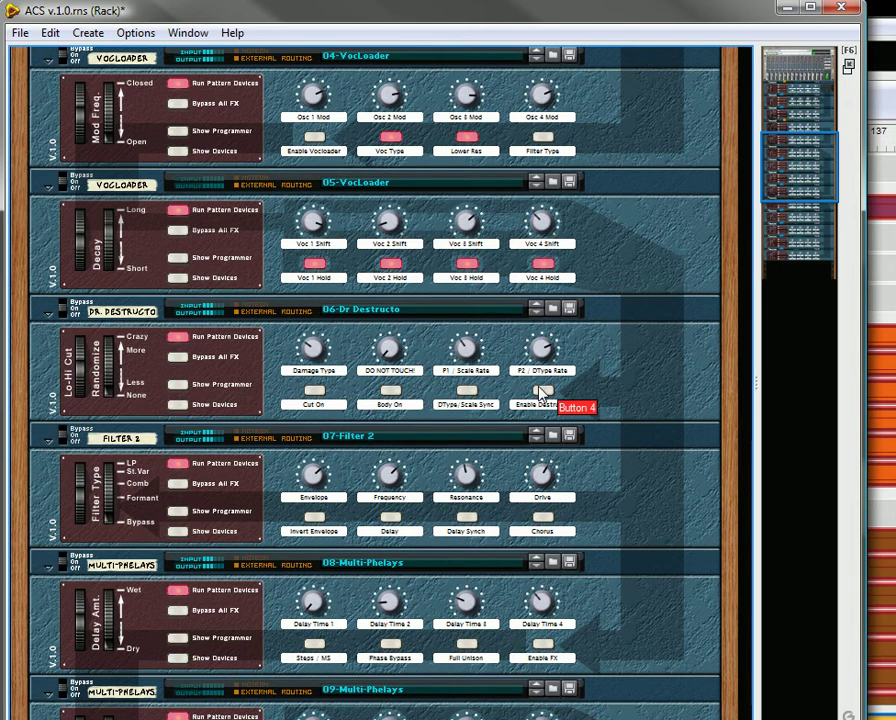
pyautogui.click(320, 146)
pyautogui.scroll(2, 316, 150)
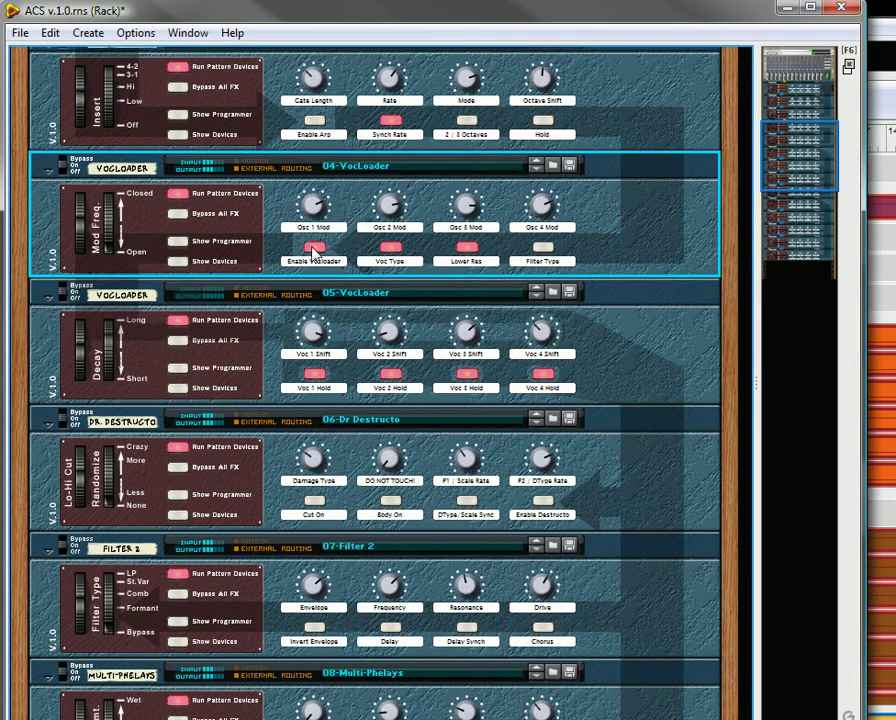
# - Disable the Vocloader on 04-VocLoader and enable the Destructo on 06-Dr Destructo
pyautogui.press('Up')
pyautogui.scroll(-3, 410, 275)
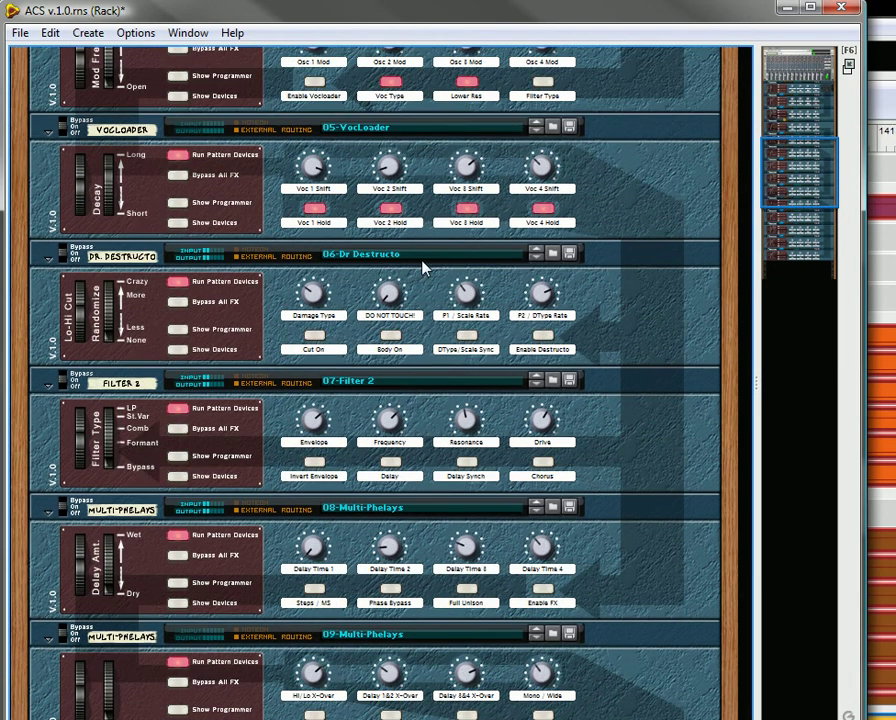
pyautogui.click(543, 337)
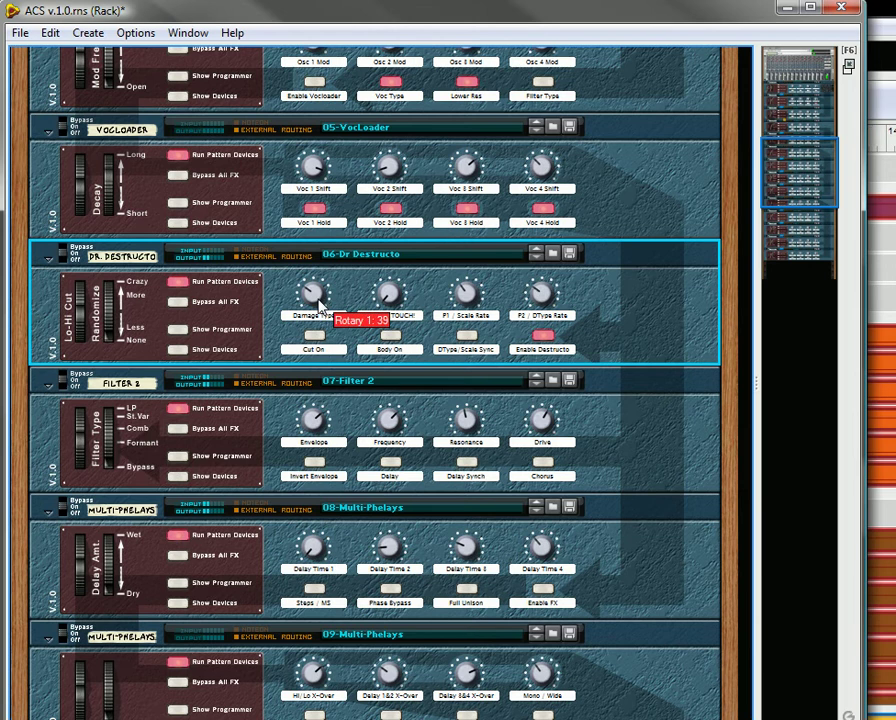
# - On 06-Dr Destructo, sweep Damage Type down, set P1 / Scale Rate to 68 and raise P2 / DType Rate
pyautogui.moveTo(318, 305); pyautogui.dragTo(318, 388)
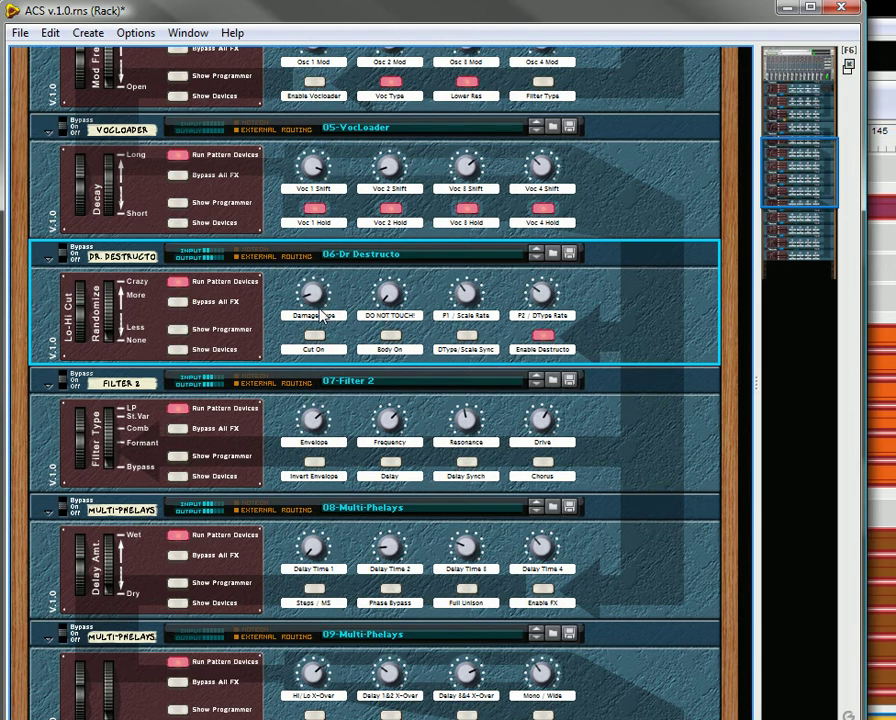
pyautogui.moveTo(326, 316)
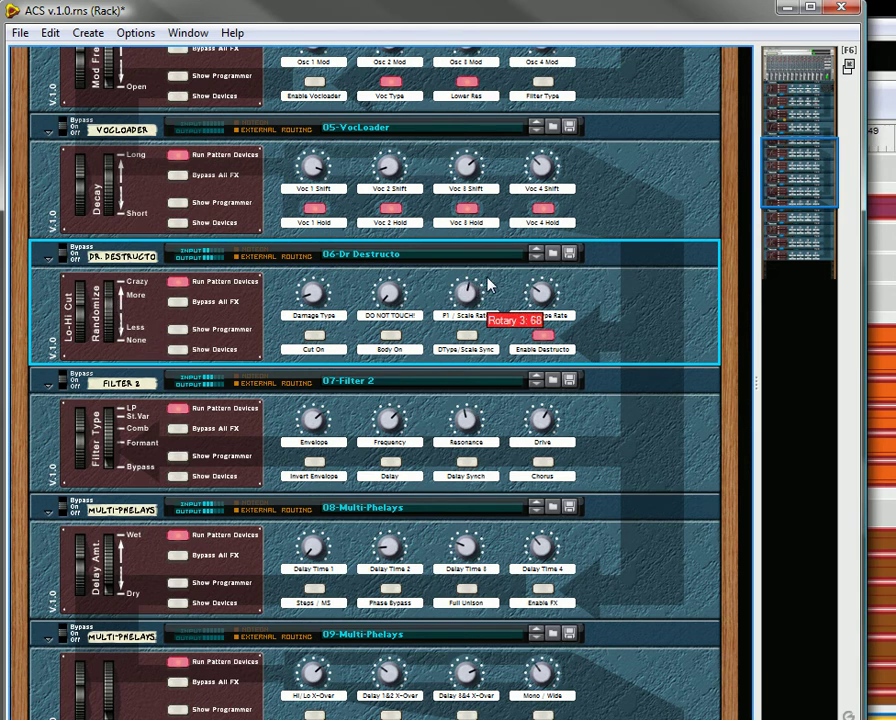
pyautogui.moveTo(541, 290); pyautogui.dragTo(557, 275)
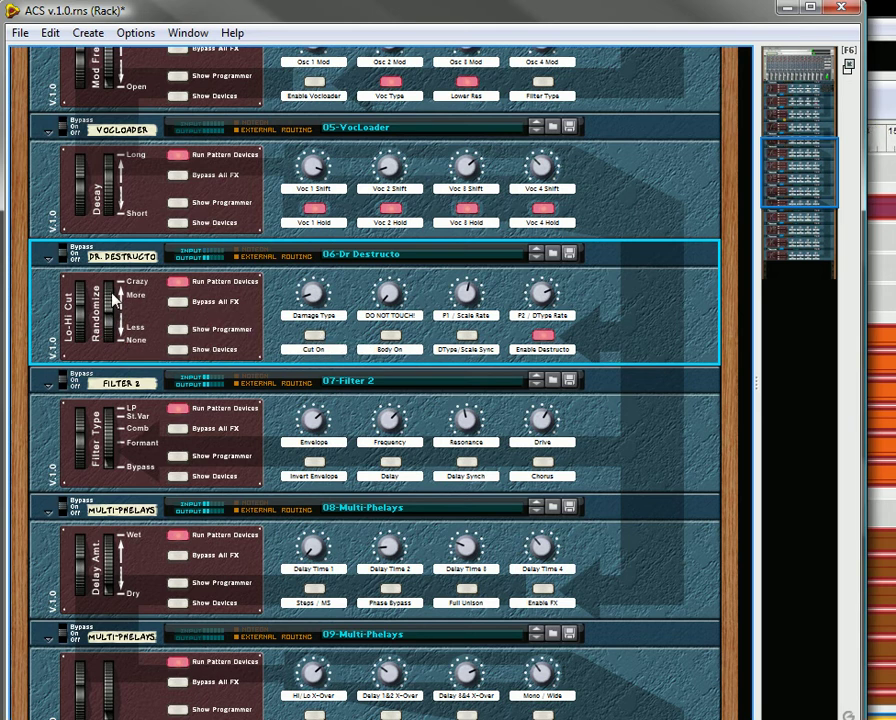
# - Turn on 06-Dr Destructo's Cut, try its Lo-Hi Cut and Randomize wheels, and readjust Damage Type and the P1 and P2 rates
pyautogui.click(316, 338)
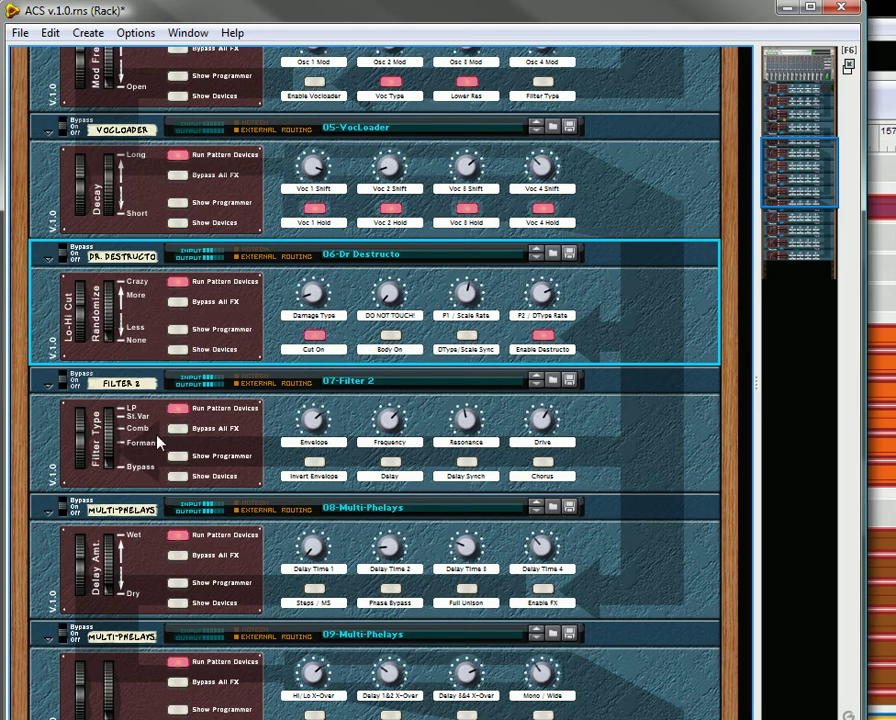
pyautogui.moveTo(80, 333); pyautogui.dragTo(106, 334)
pyautogui.moveTo(314, 296)
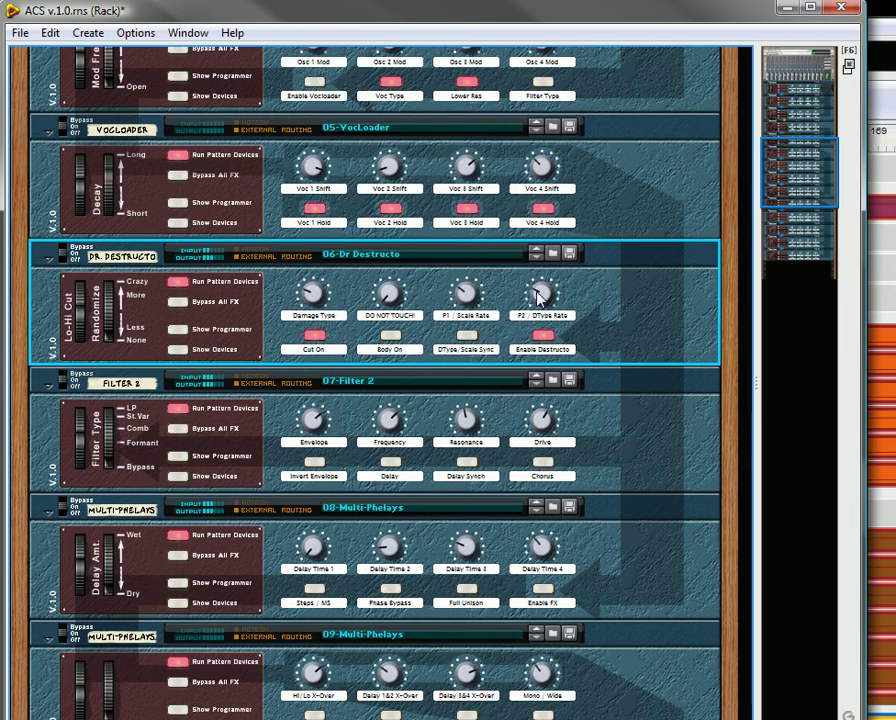
pyautogui.moveTo(548, 286)
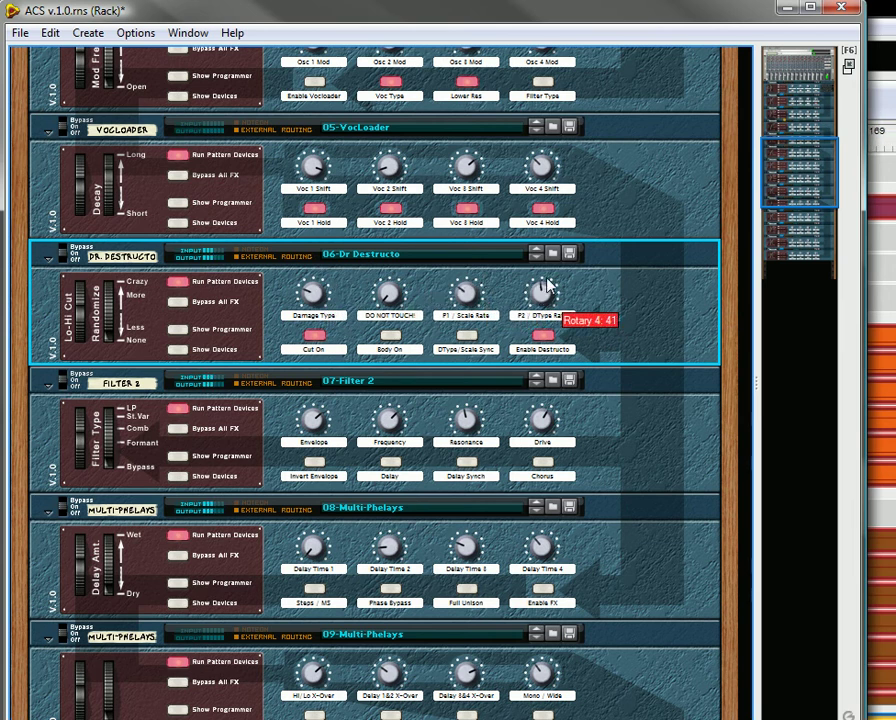
# - Switch 06-Dr Destructo from Cut to Body, and turn its DO NOT TOUCH! knob up and back to 0
pyautogui.click(390, 336)
pyautogui.click(322, 343)
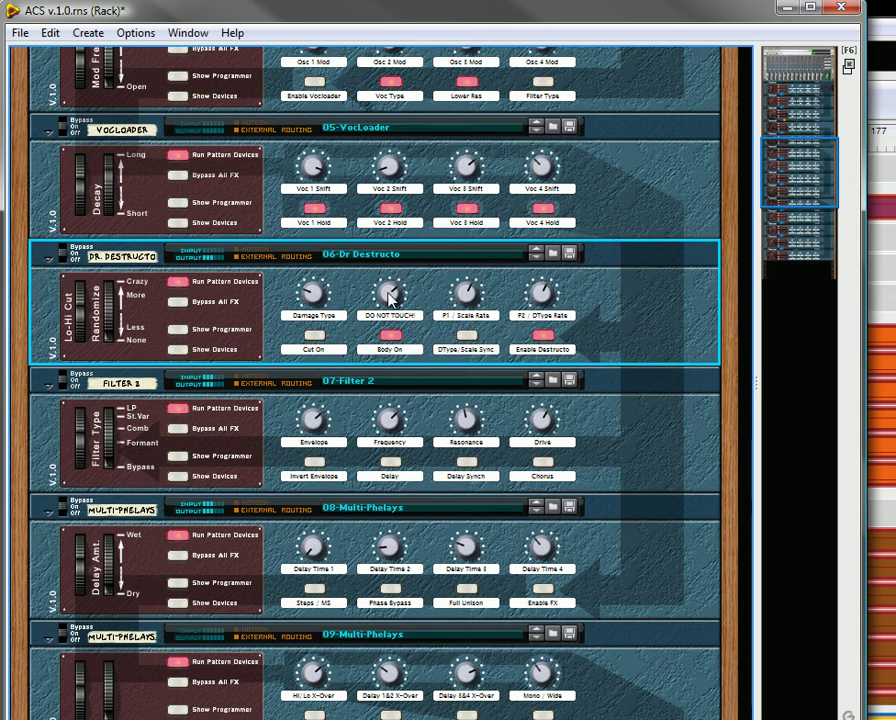
pyautogui.moveTo(388, 290); pyautogui.dragTo(395, 311)
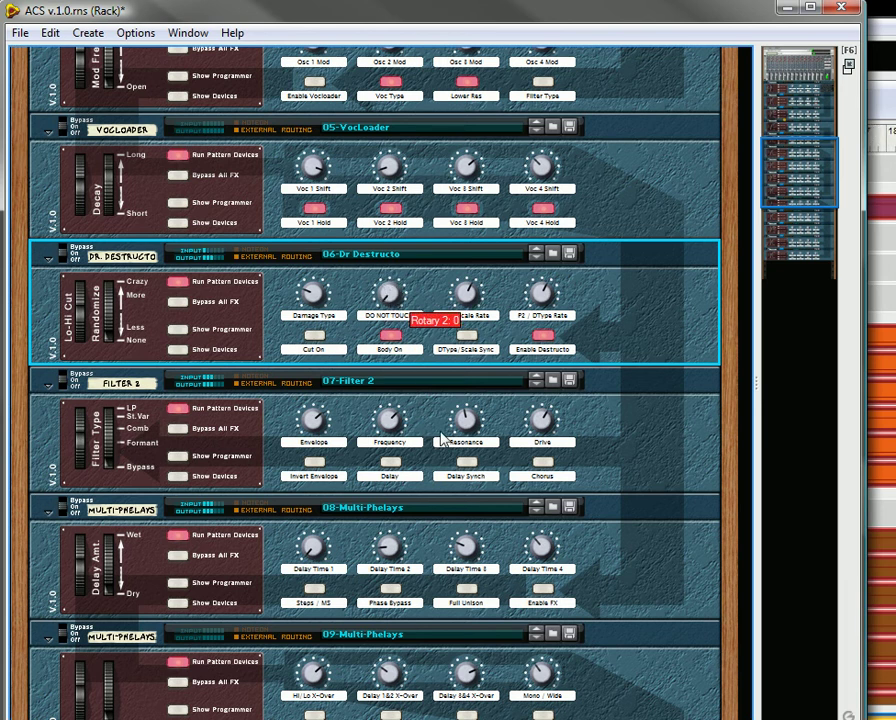
# - On 07-Filter 2, try the Filter Type wheel, set Resonance to 70, and turn on Chorus and Delay
pyautogui.click(545, 338)
pyautogui.scroll(-3, 565, 311)
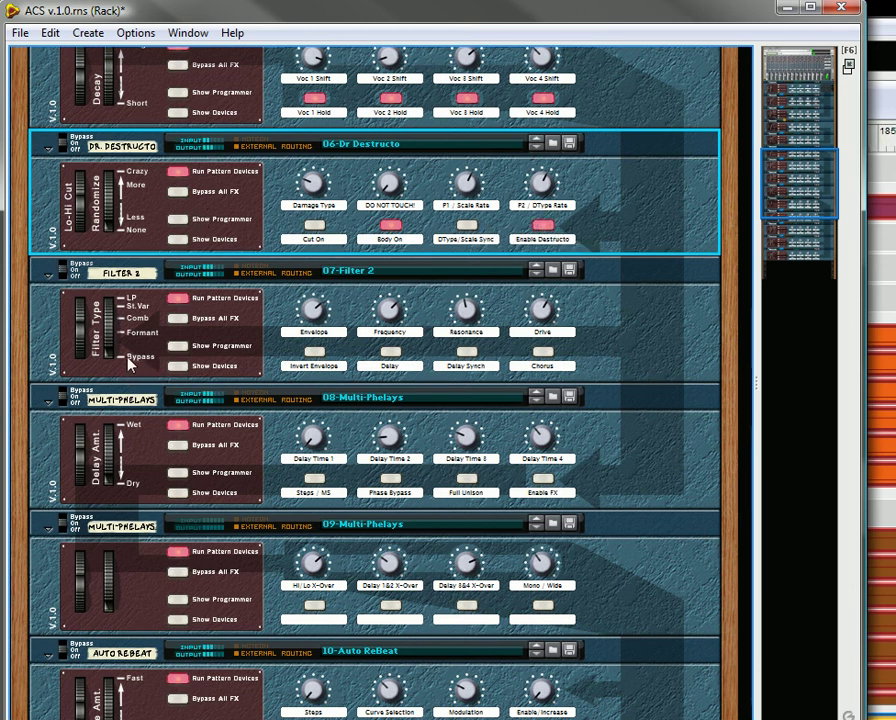
pyautogui.moveTo(112, 350); pyautogui.dragTo(118, 343)
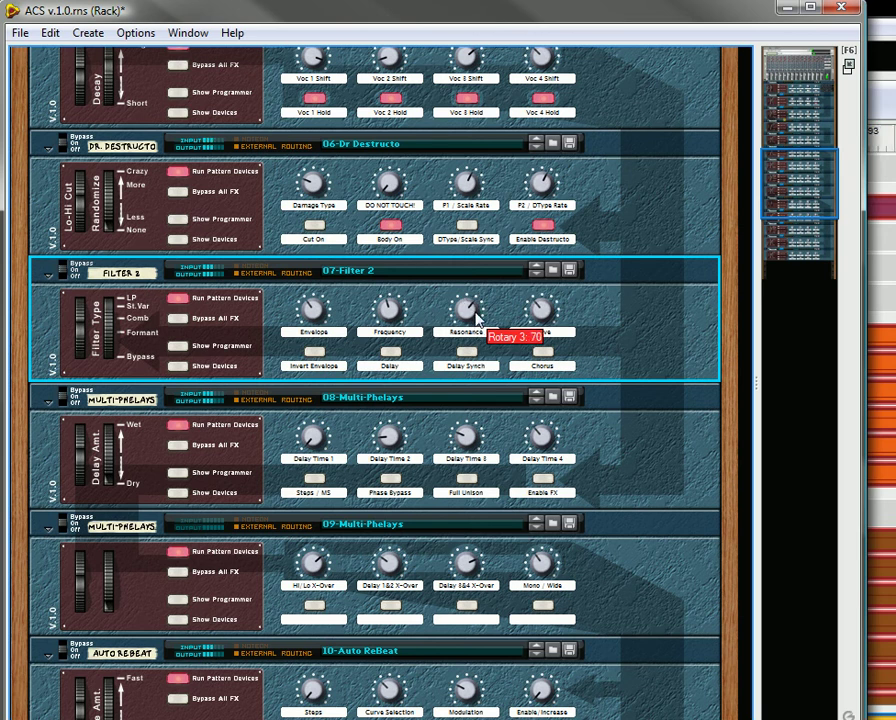
pyautogui.click(548, 356)
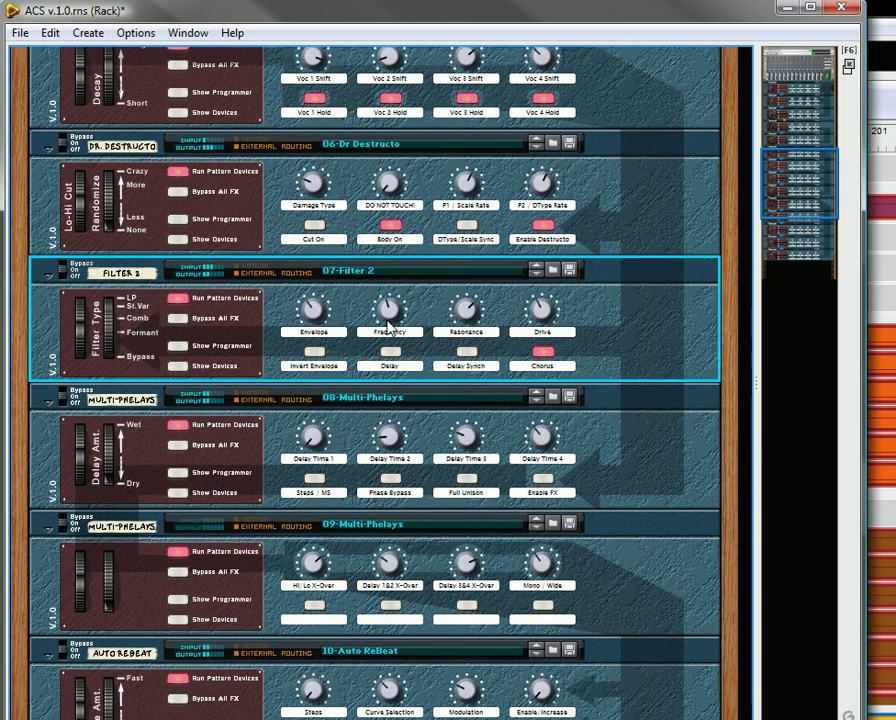
pyautogui.click(390, 352)
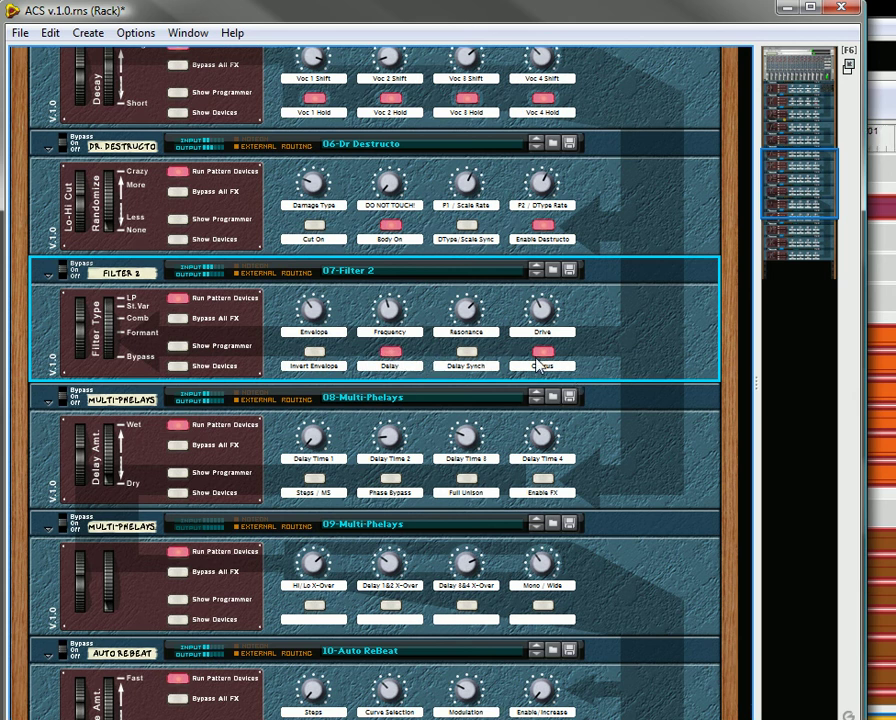
# - Disable the Destructo on 06-Dr Destructo and sweep 07-Filter 2's Filter Type wheel
pyautogui.press('Up')
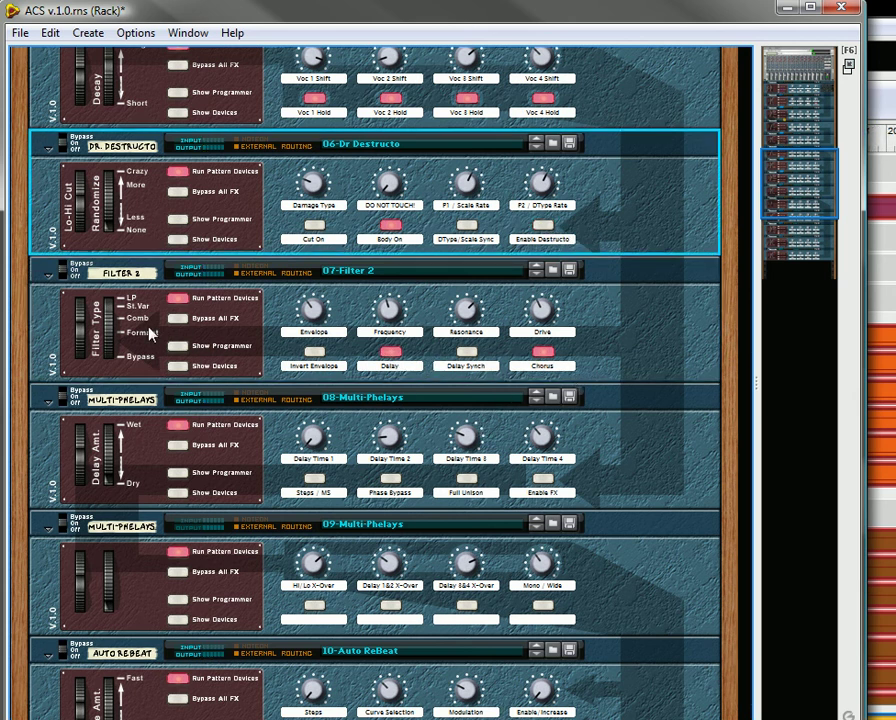
pyautogui.moveTo(110, 340)
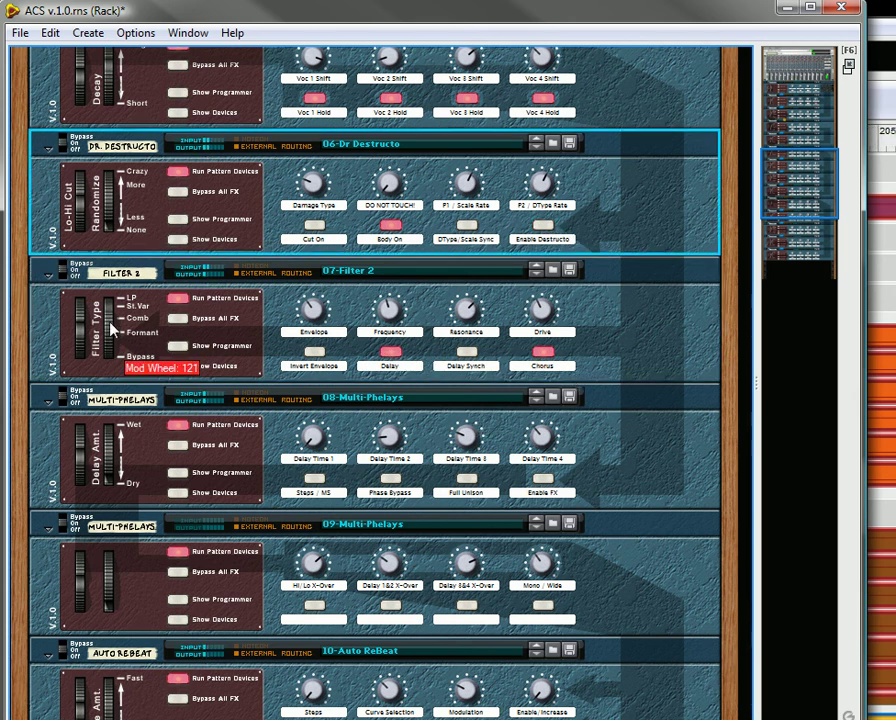
pyautogui.scroll(2, 120, 320)
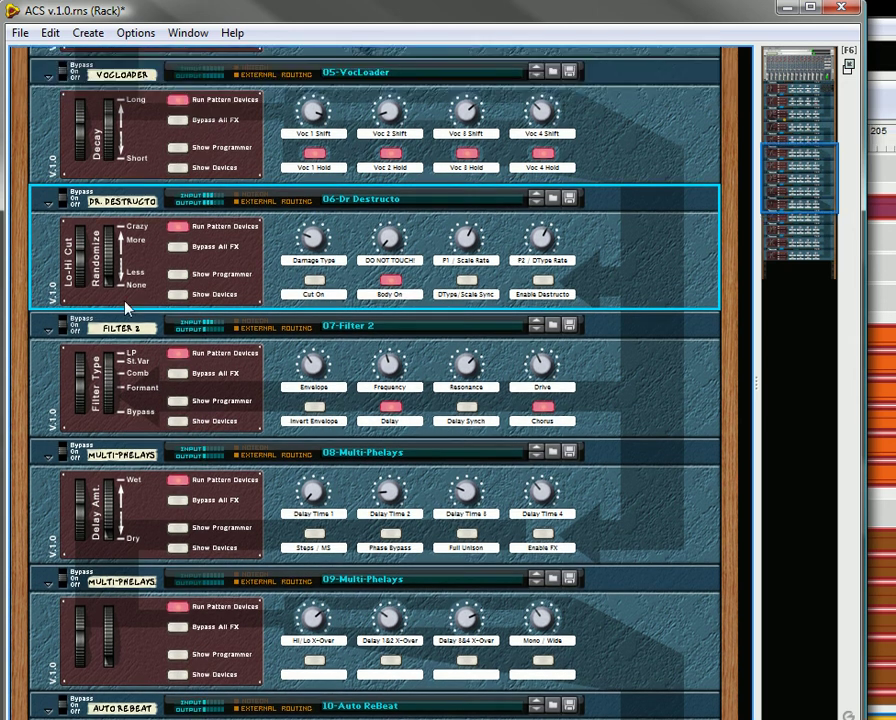
pyautogui.scroll(10, 127, 308)
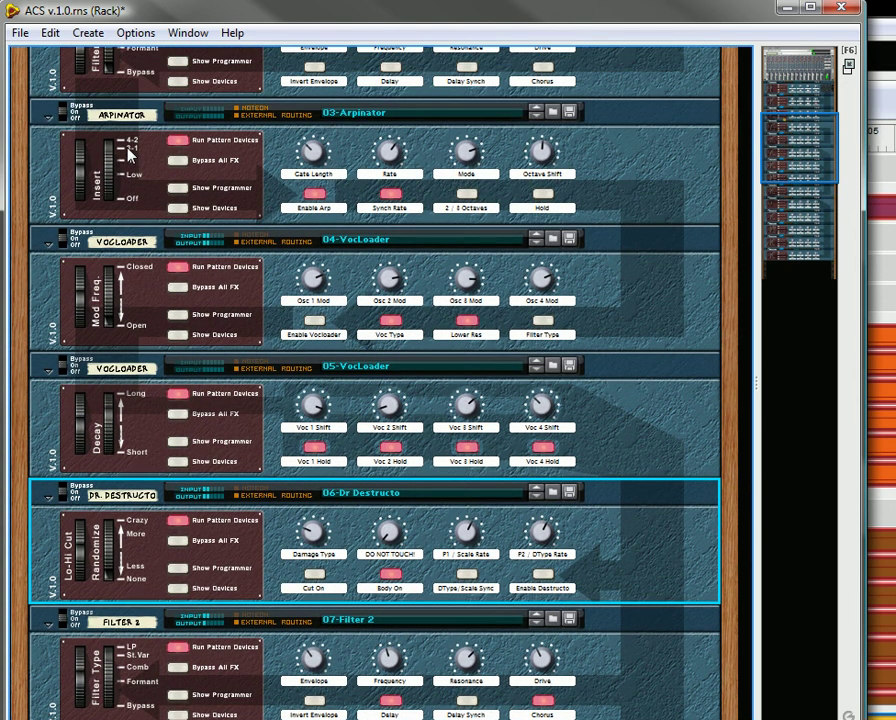
pyautogui.scroll(-5, 170, 217)
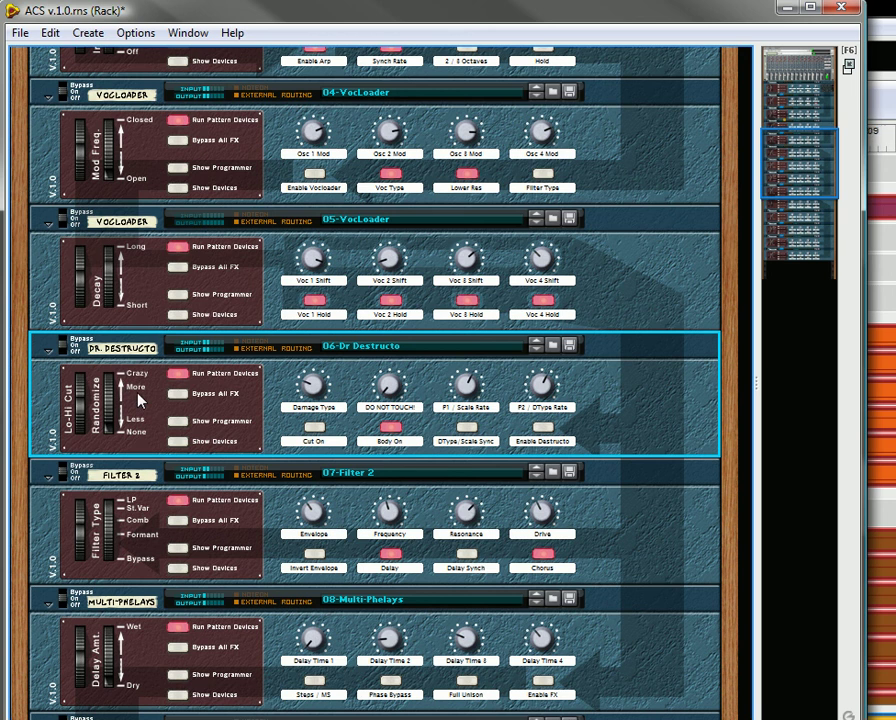
pyautogui.scroll(-3, 141, 401)
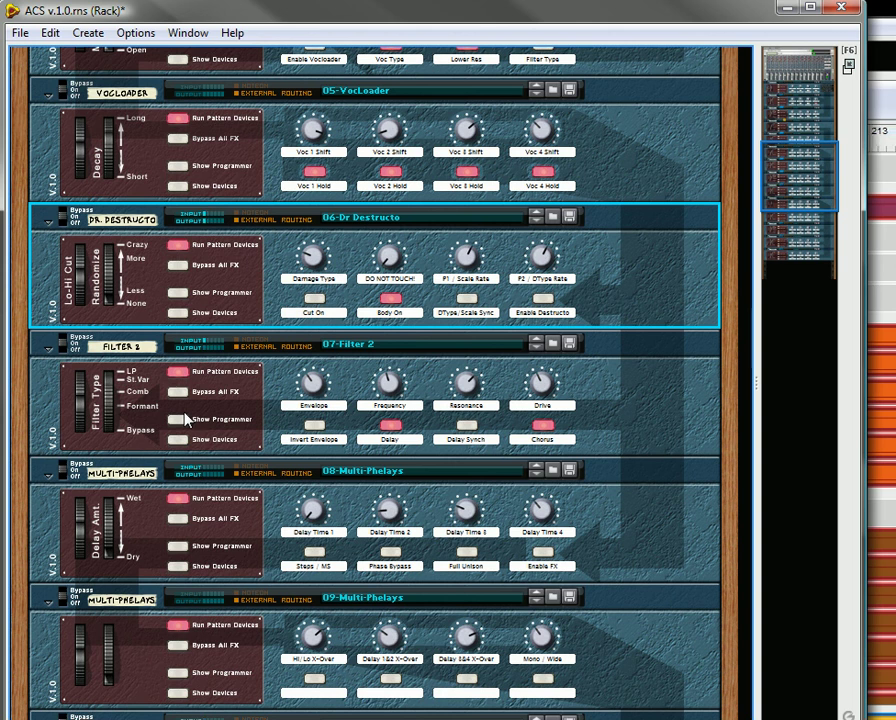
pyautogui.click(118, 430)
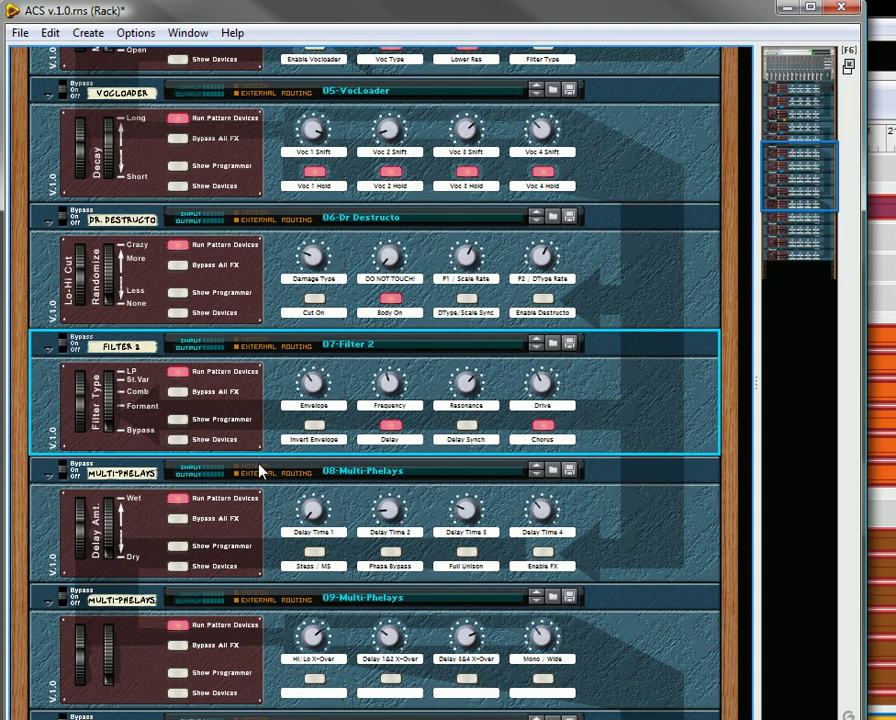
# - Switch the effects on 08-Multi-Phelays on and back off
pyautogui.scroll(-1, 258, 472)
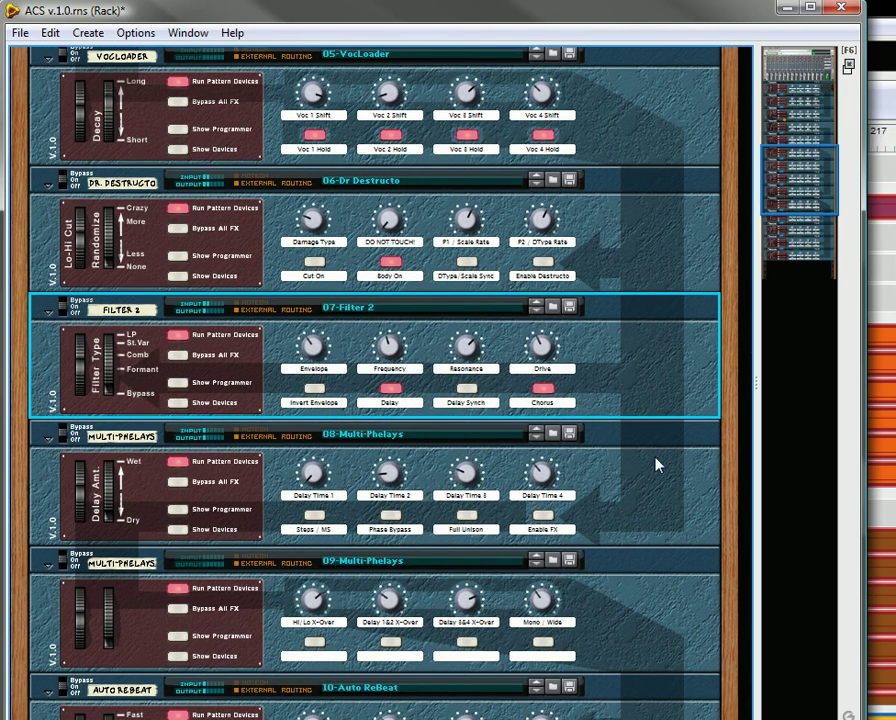
pyautogui.click(541, 518)
pyautogui.scroll(-1, 595, 434)
pyautogui.scroll(-2, 595, 434)
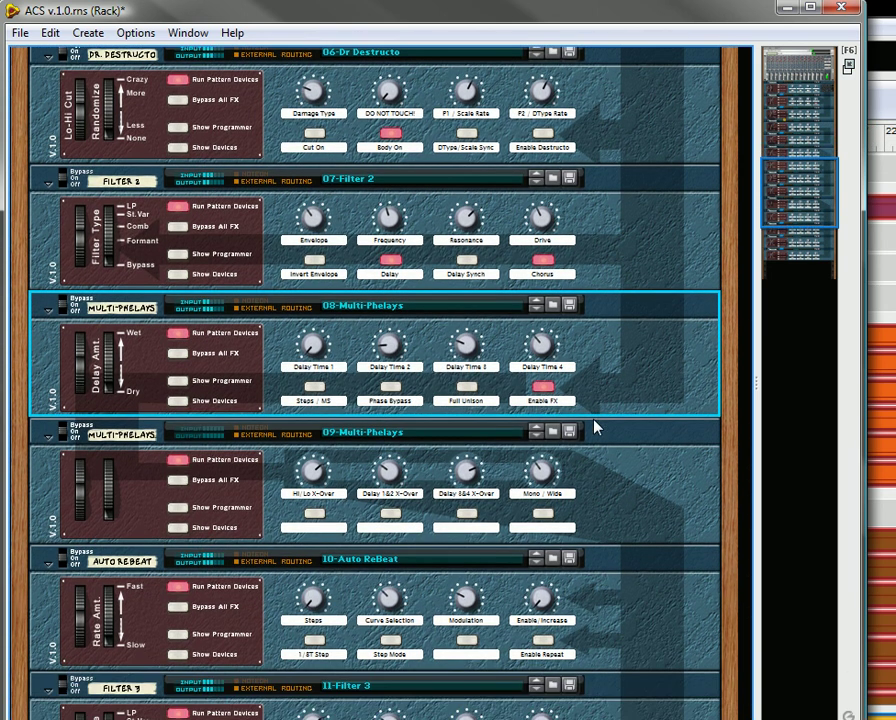
pyautogui.click(542, 388)
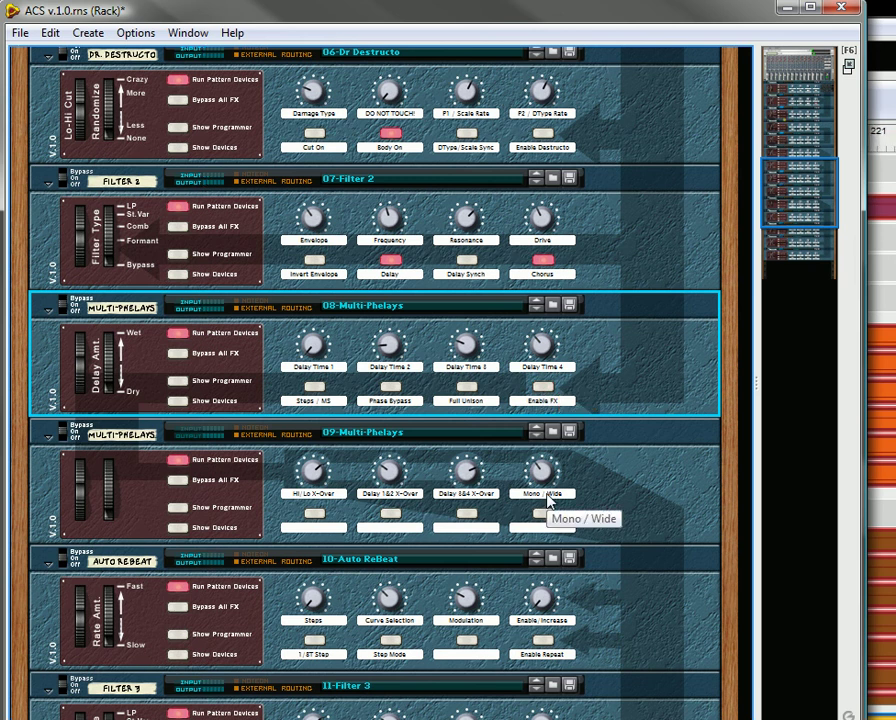